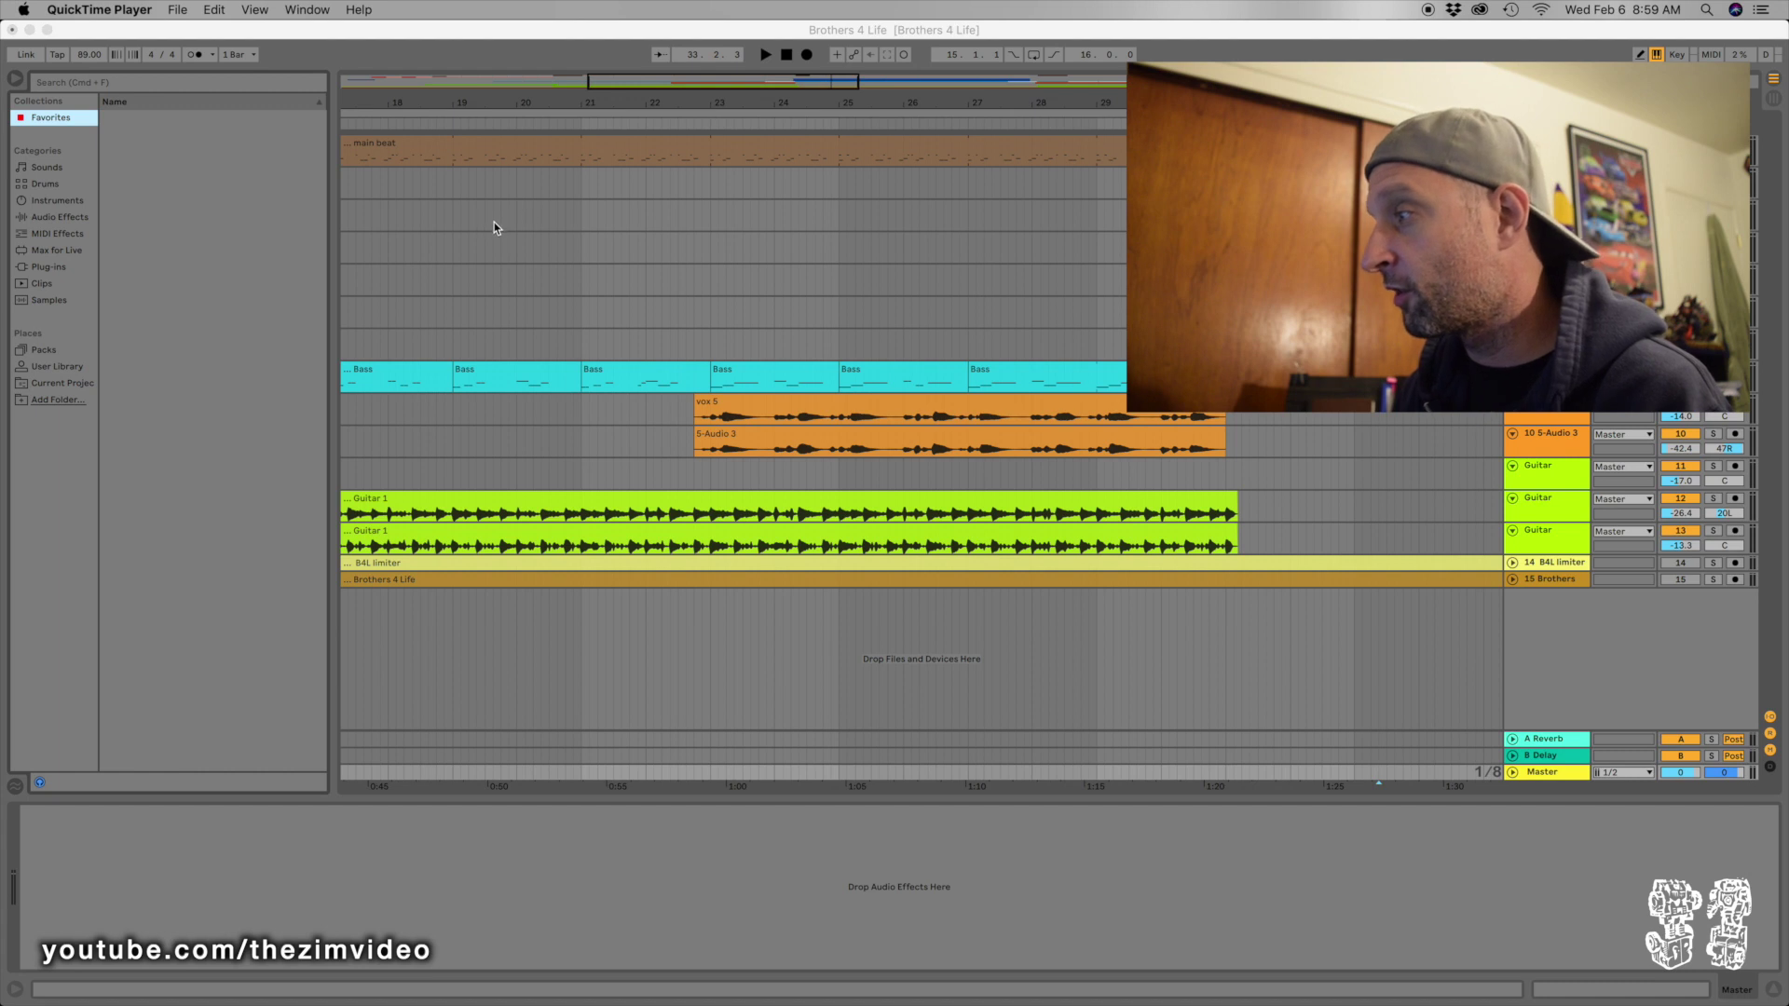
# Drag the Limiter from Audio Effects onto the Master track's device chain, then start playing the mix
pyautogui.hscroll(2, 487, 227)
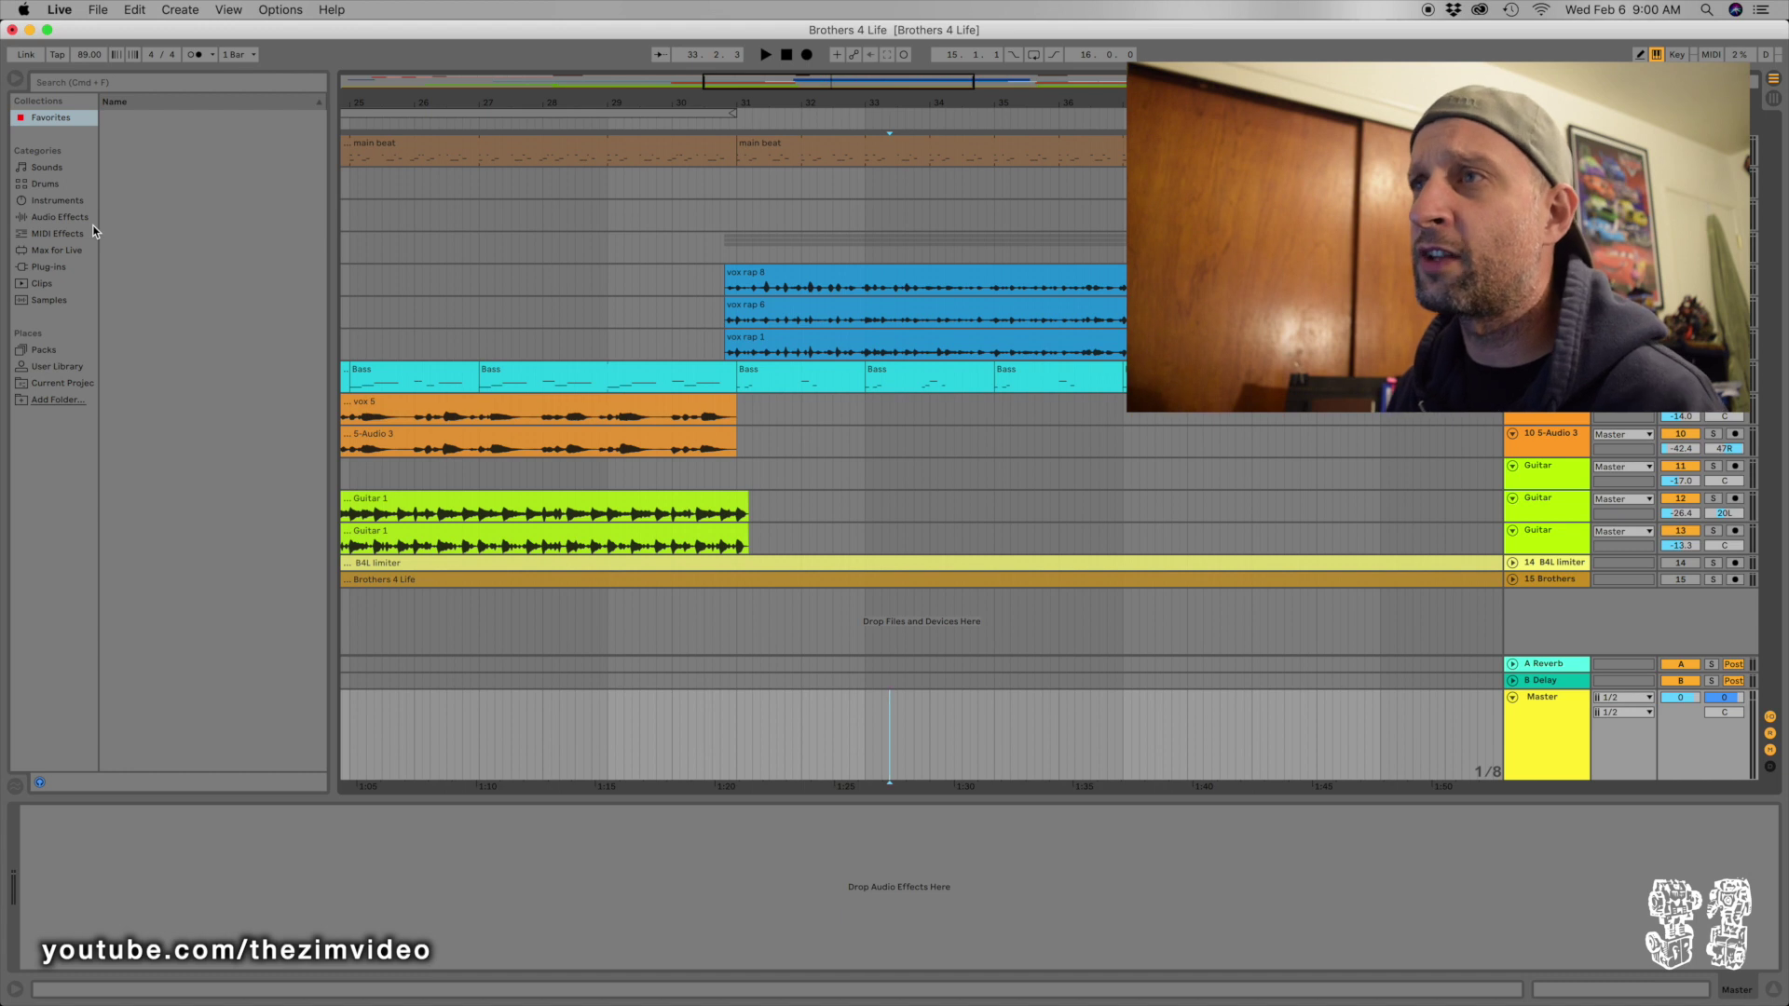
pyautogui.click(56, 217)
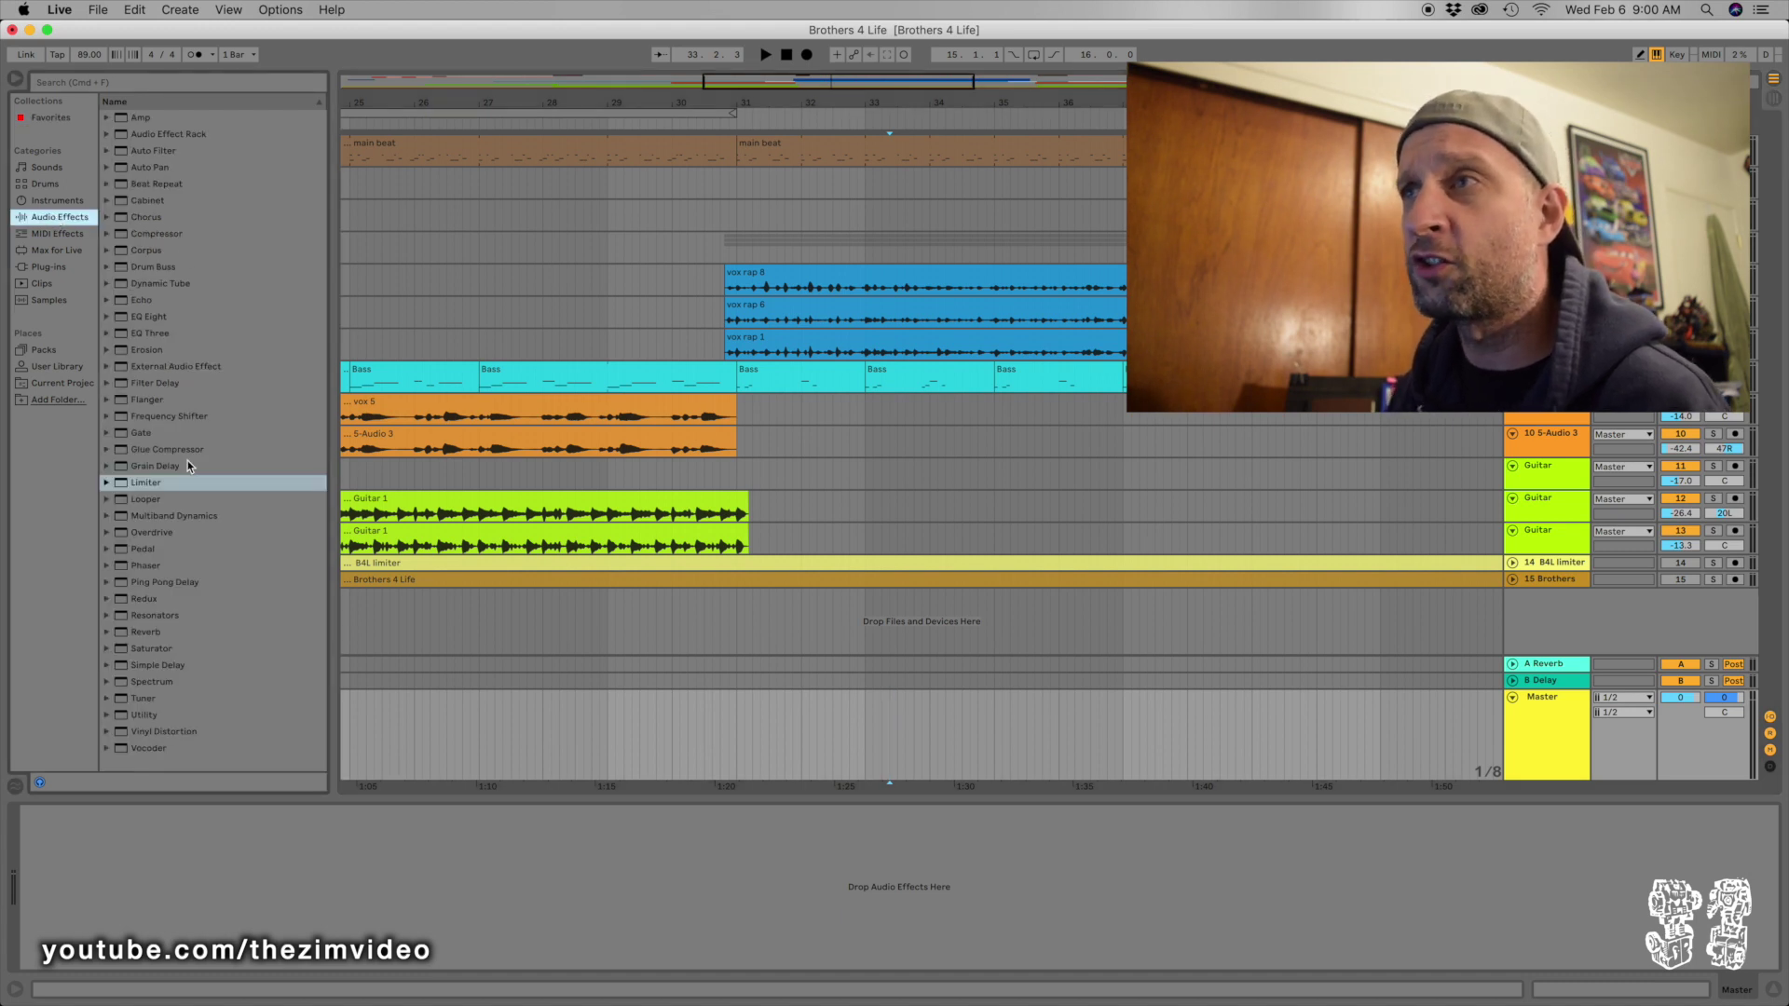
pyautogui.click(137, 487)
pyautogui.moveTo(144, 487)
pyautogui.mouseDown()
pyautogui.moveTo(261, 807)
pyautogui.moveTo(275, 964)
pyautogui.mouseUp()
pyautogui.click(107, 483)
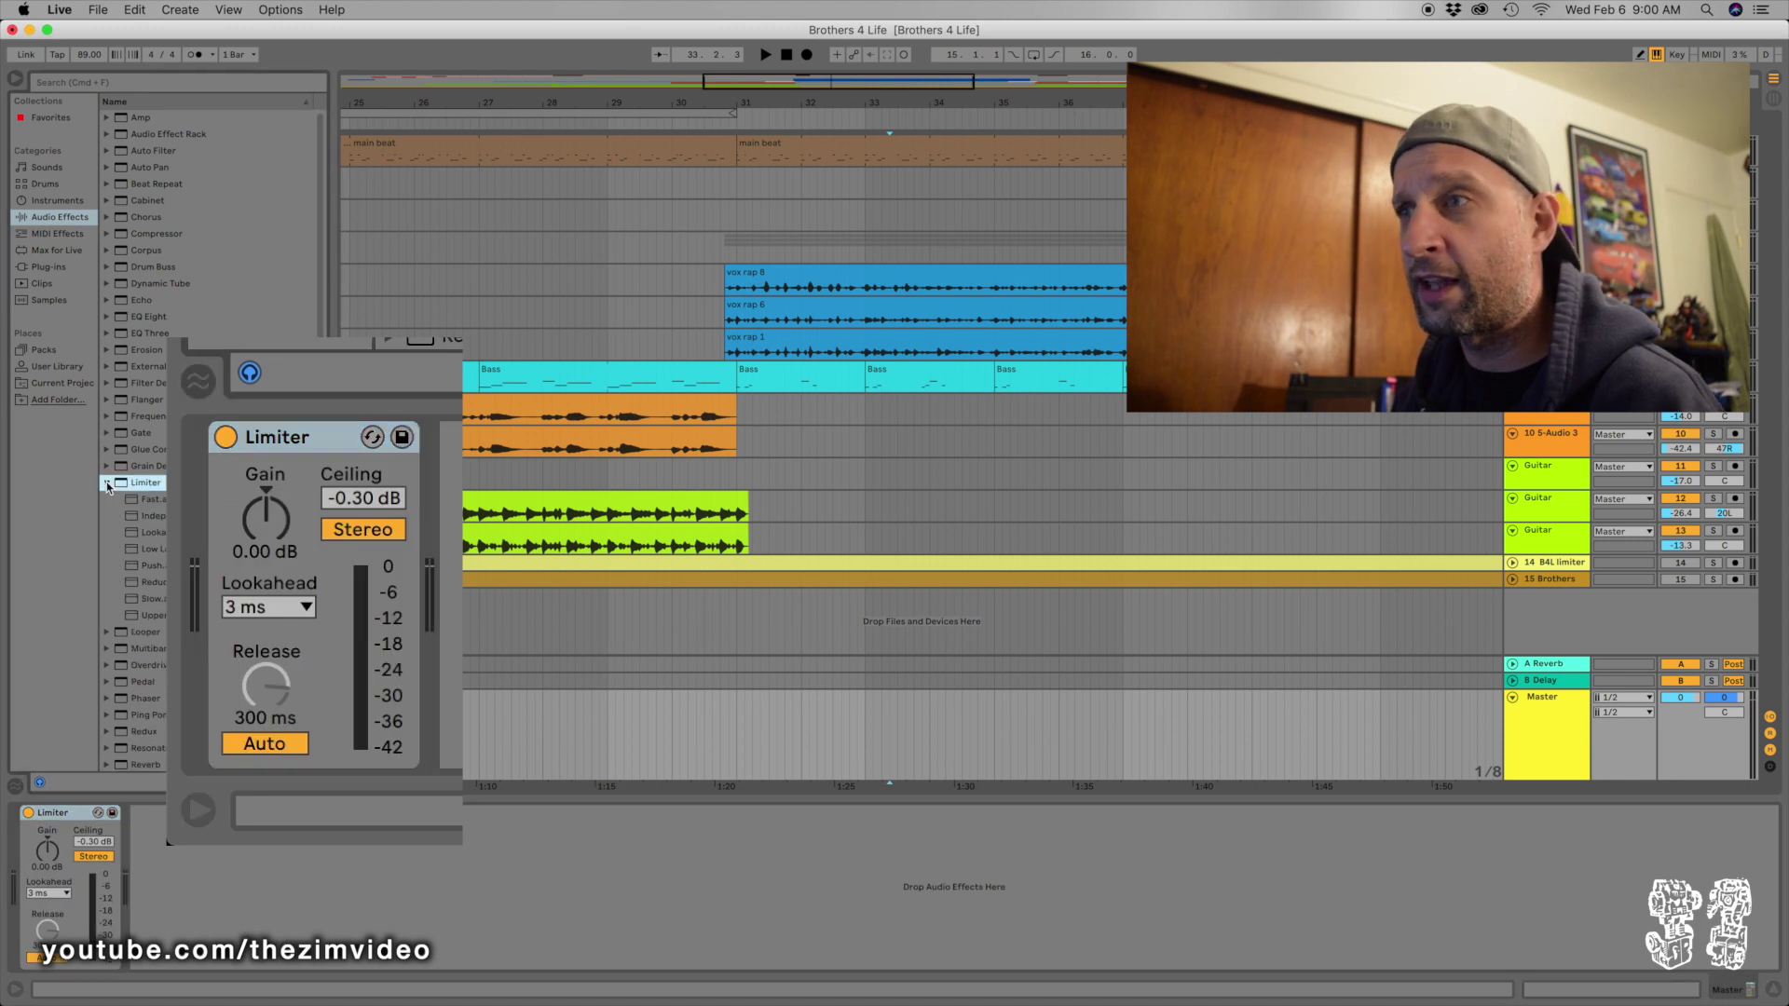
pyautogui.click(107, 484)
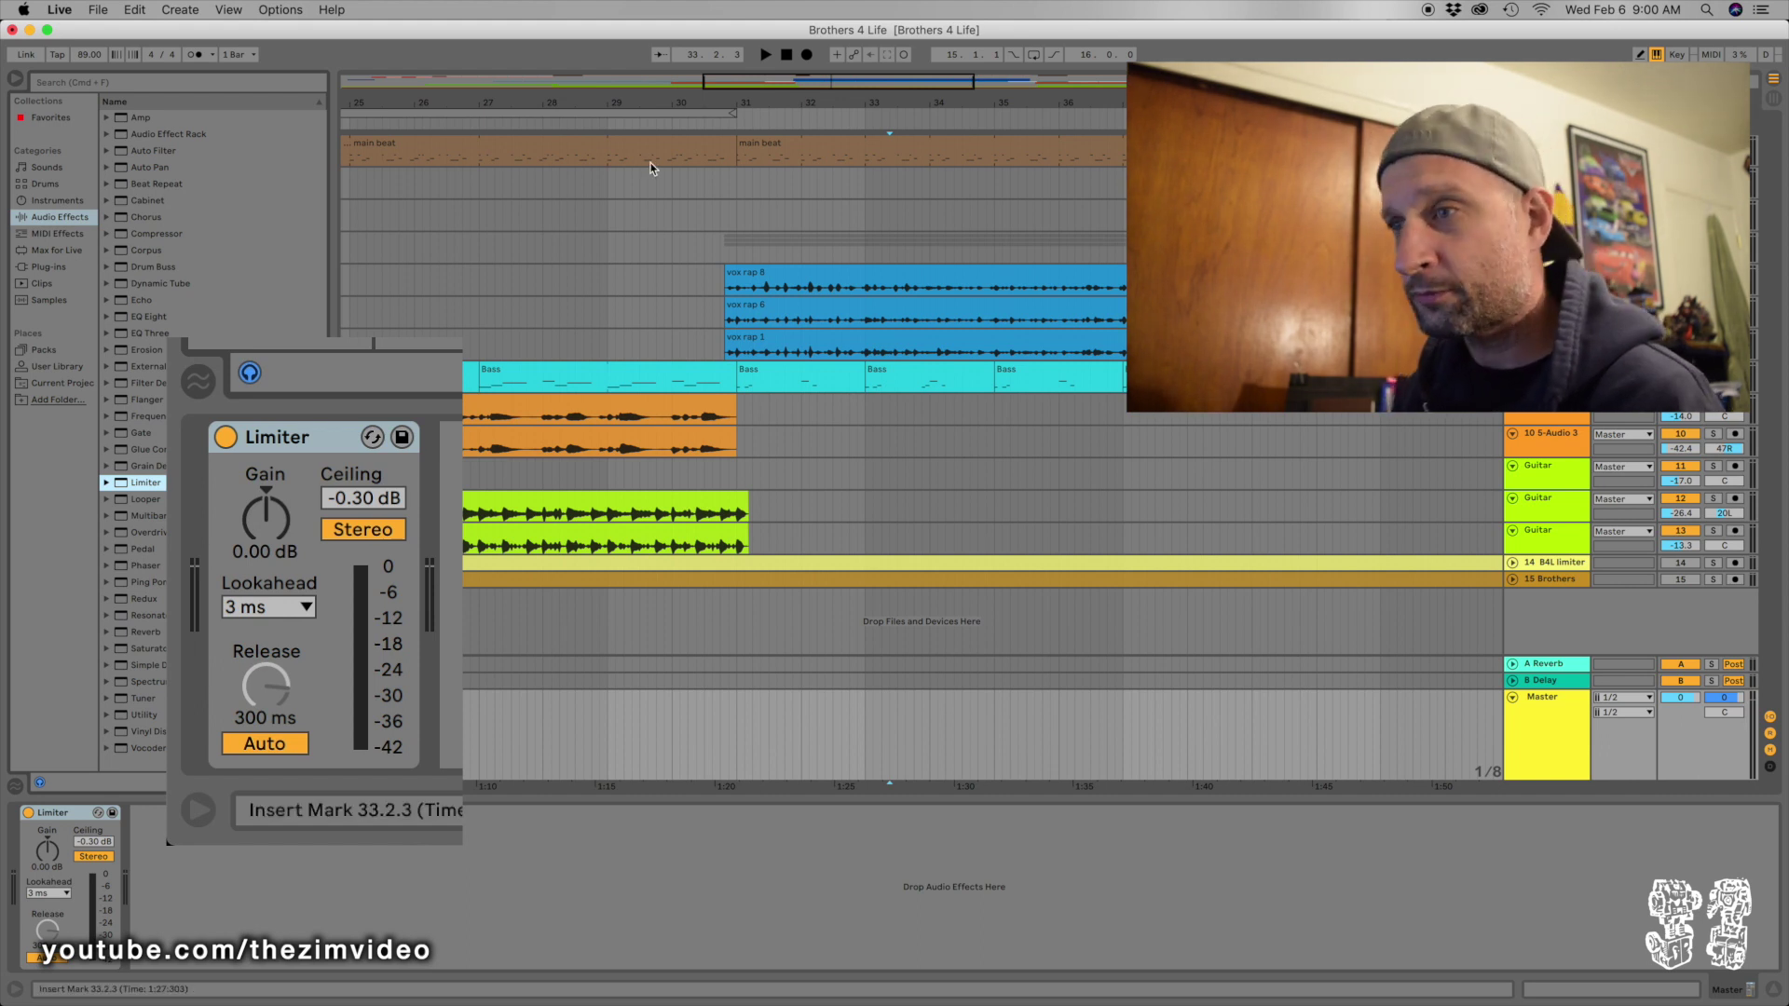
pyautogui.click(766, 55)
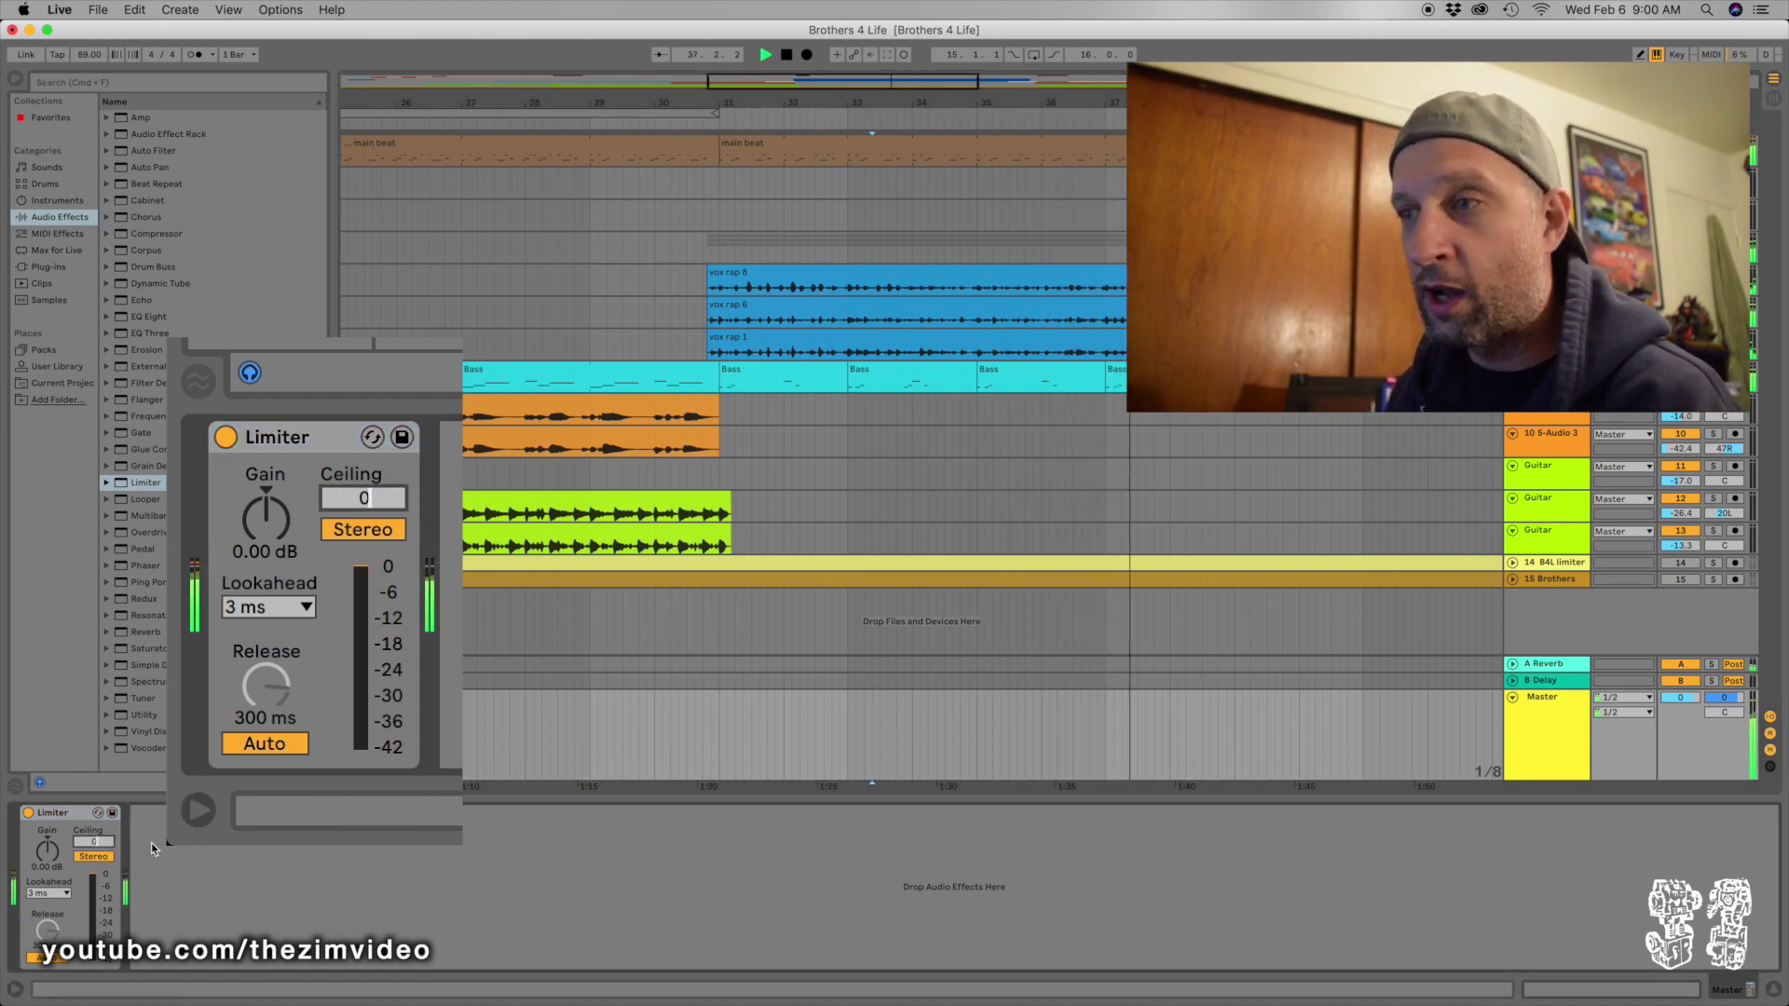
# Set the Master Limiter ceiling to 0.00 dB and gain to 7.60 dB, then stop playback
pyautogui.press('Delete')
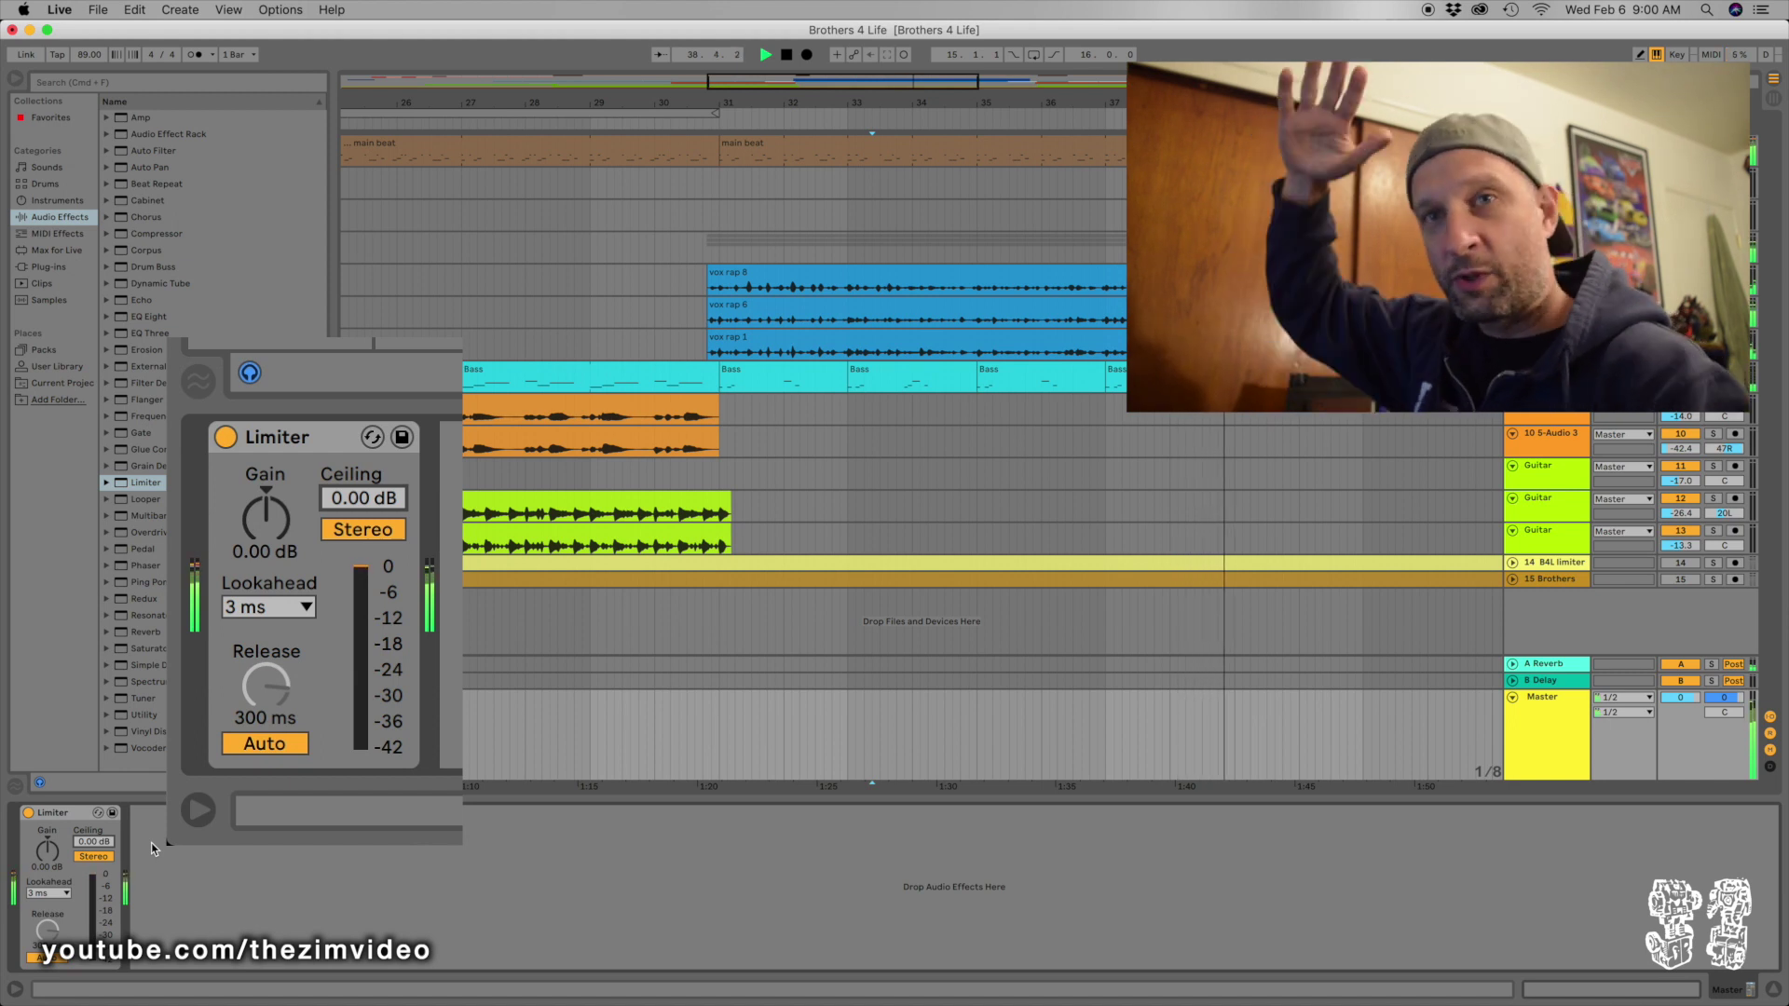
pyautogui.moveTo(256, 510)
pyautogui.mouseDown()
pyautogui.moveTo(257, 474)
pyautogui.moveTo(270, 520)
pyautogui.mouseUp()
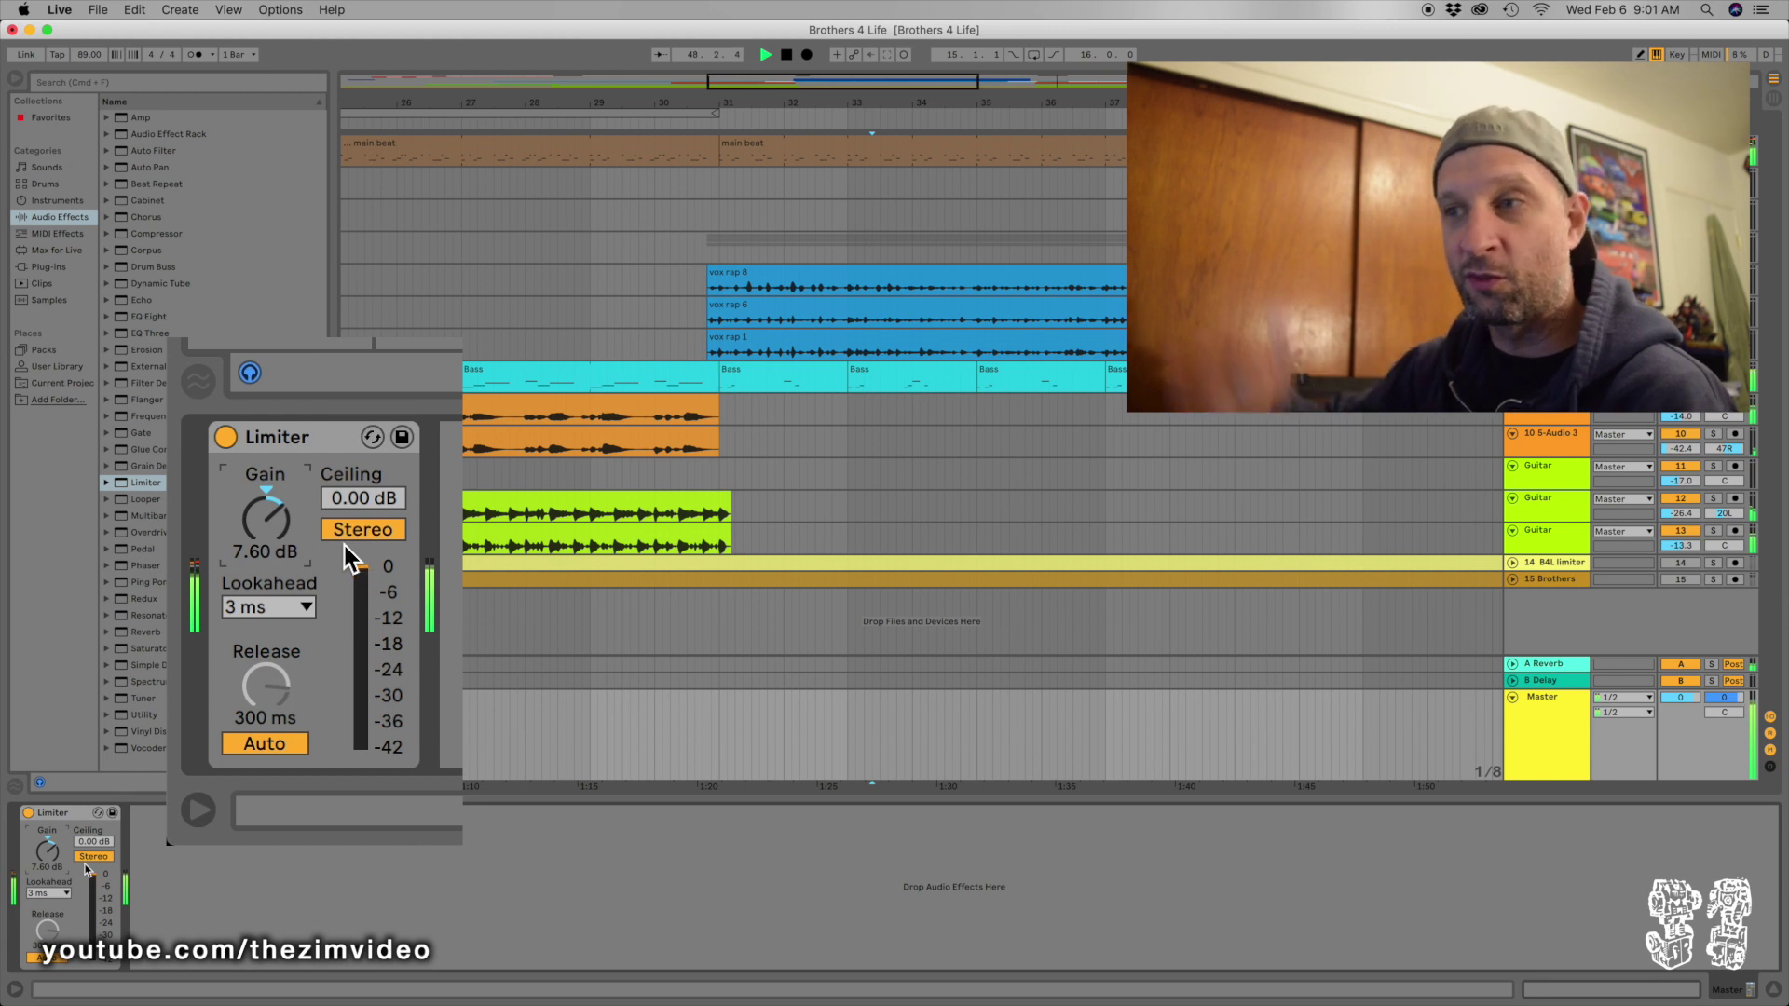
pyautogui.press('space')
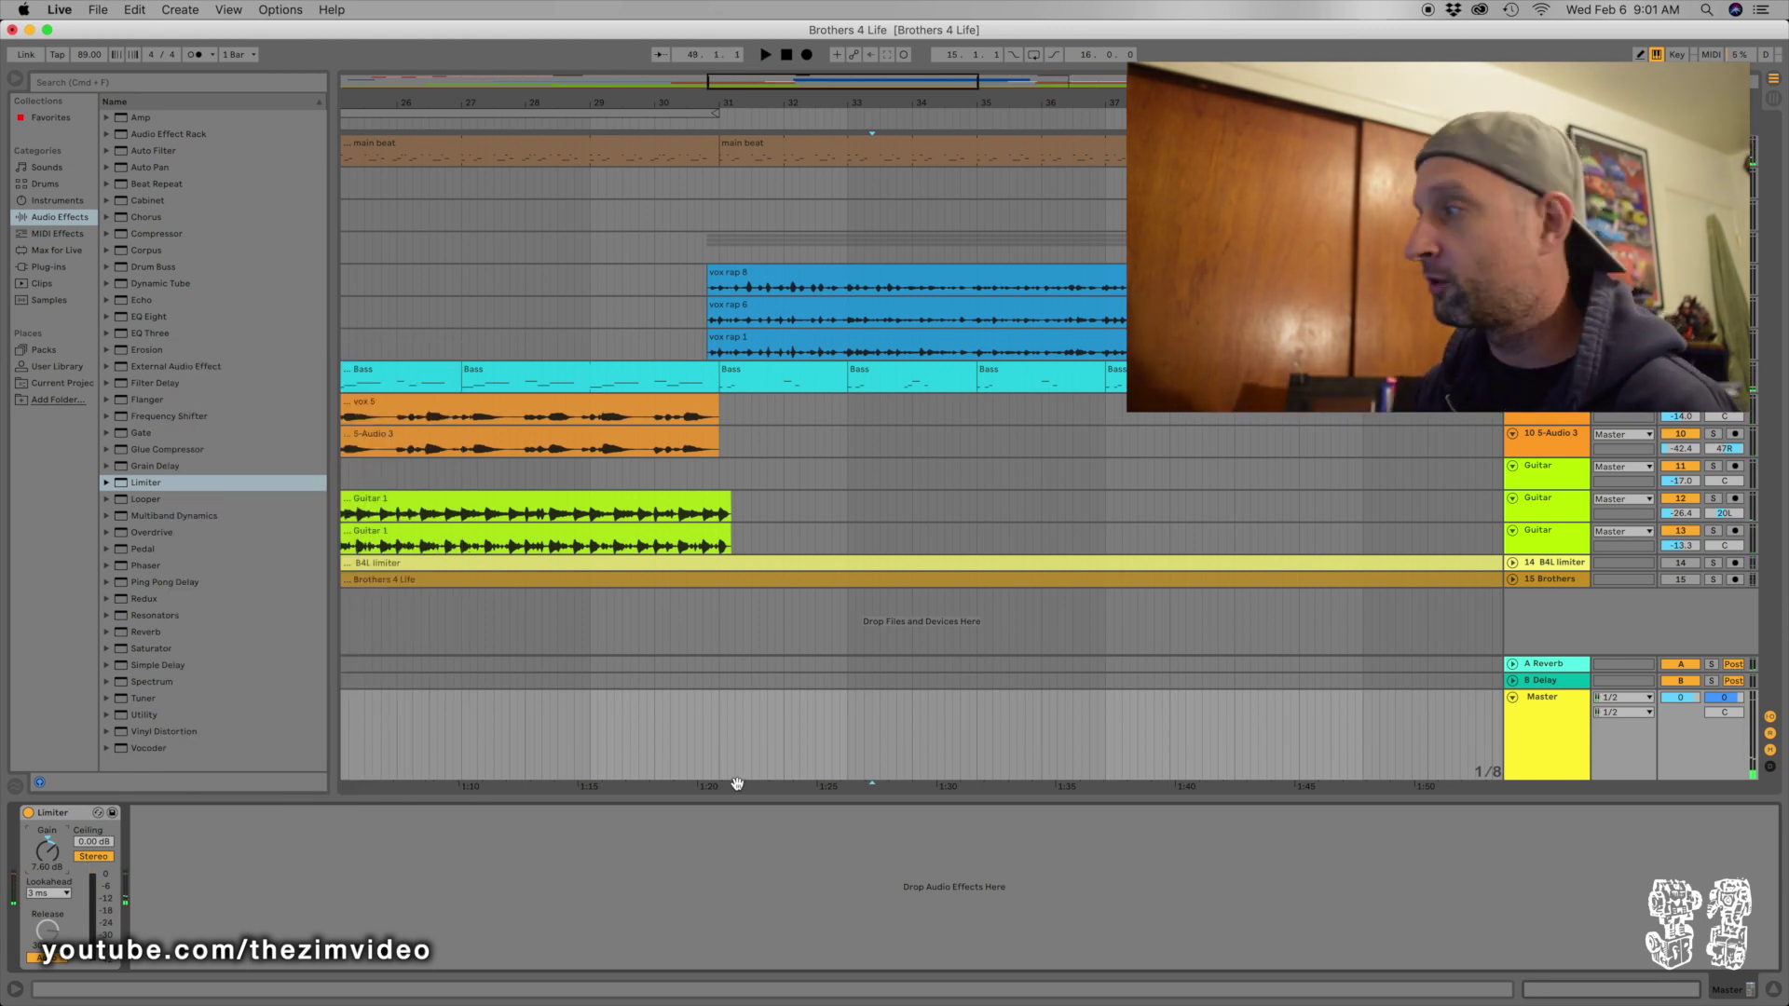
# Export the mix through Export Audio/Video as 'B4L video' in the brothers 4 life audio exports folder
pyautogui.click(68, 11)
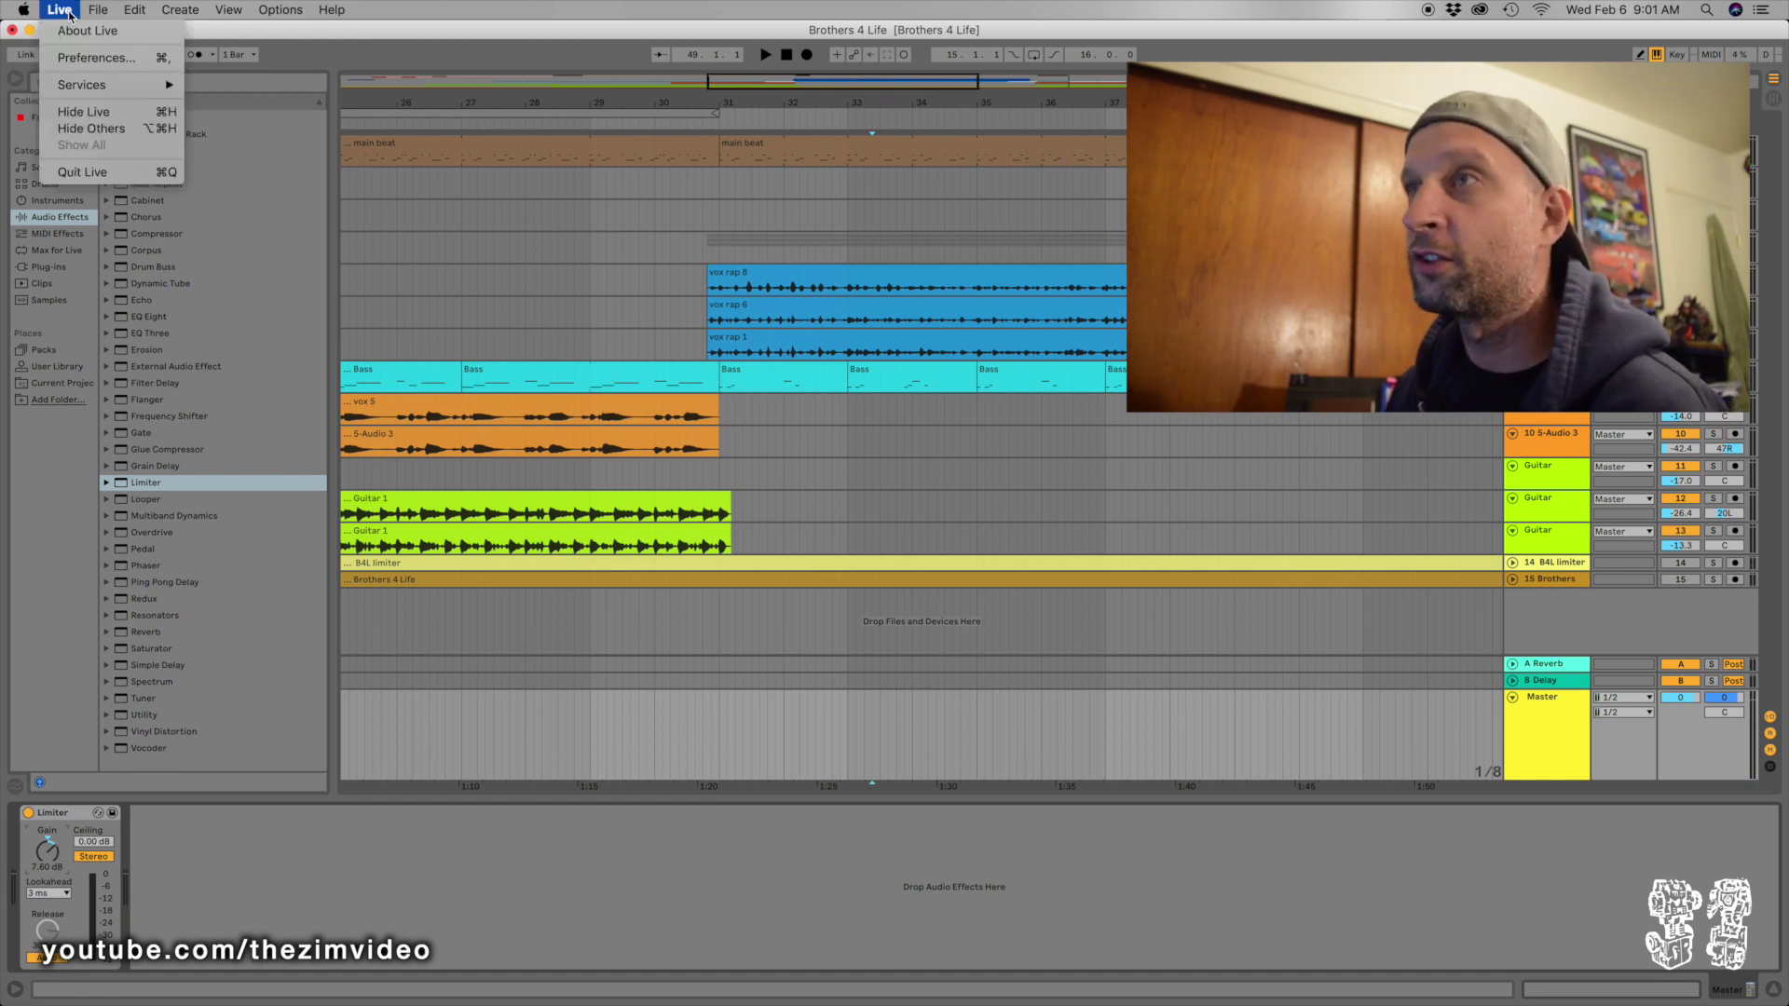
pyautogui.moveTo(98, 10)
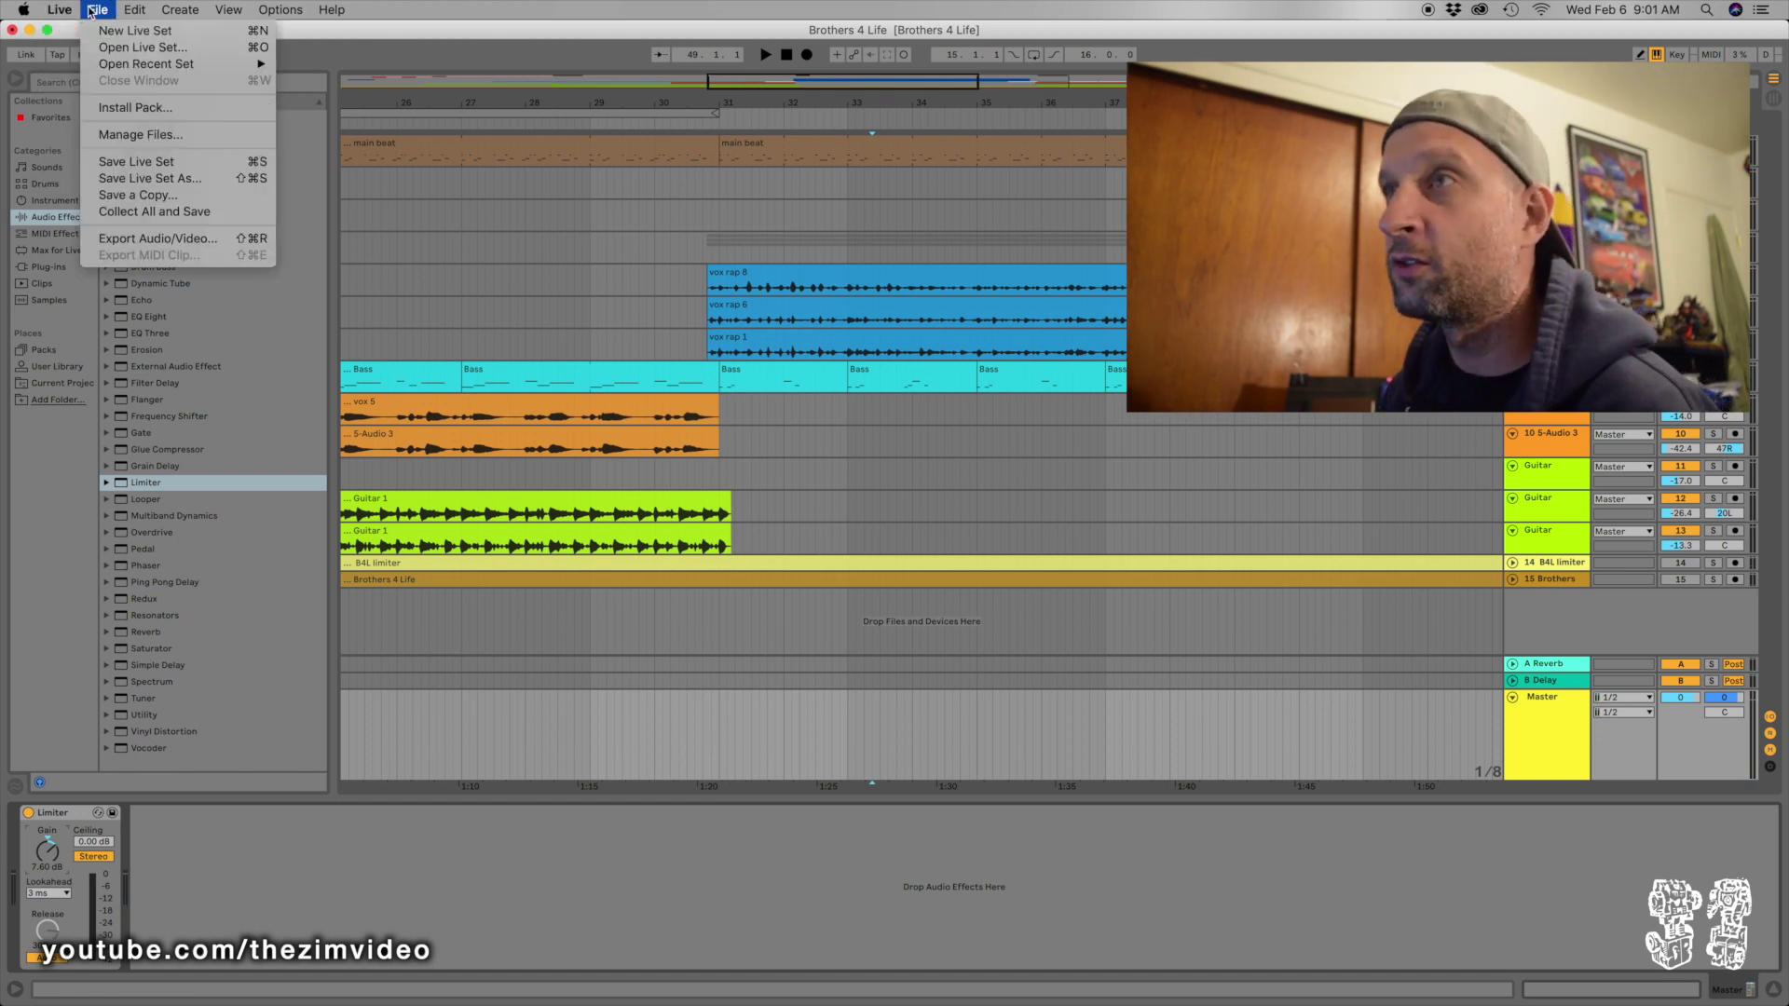
pyautogui.click(194, 240)
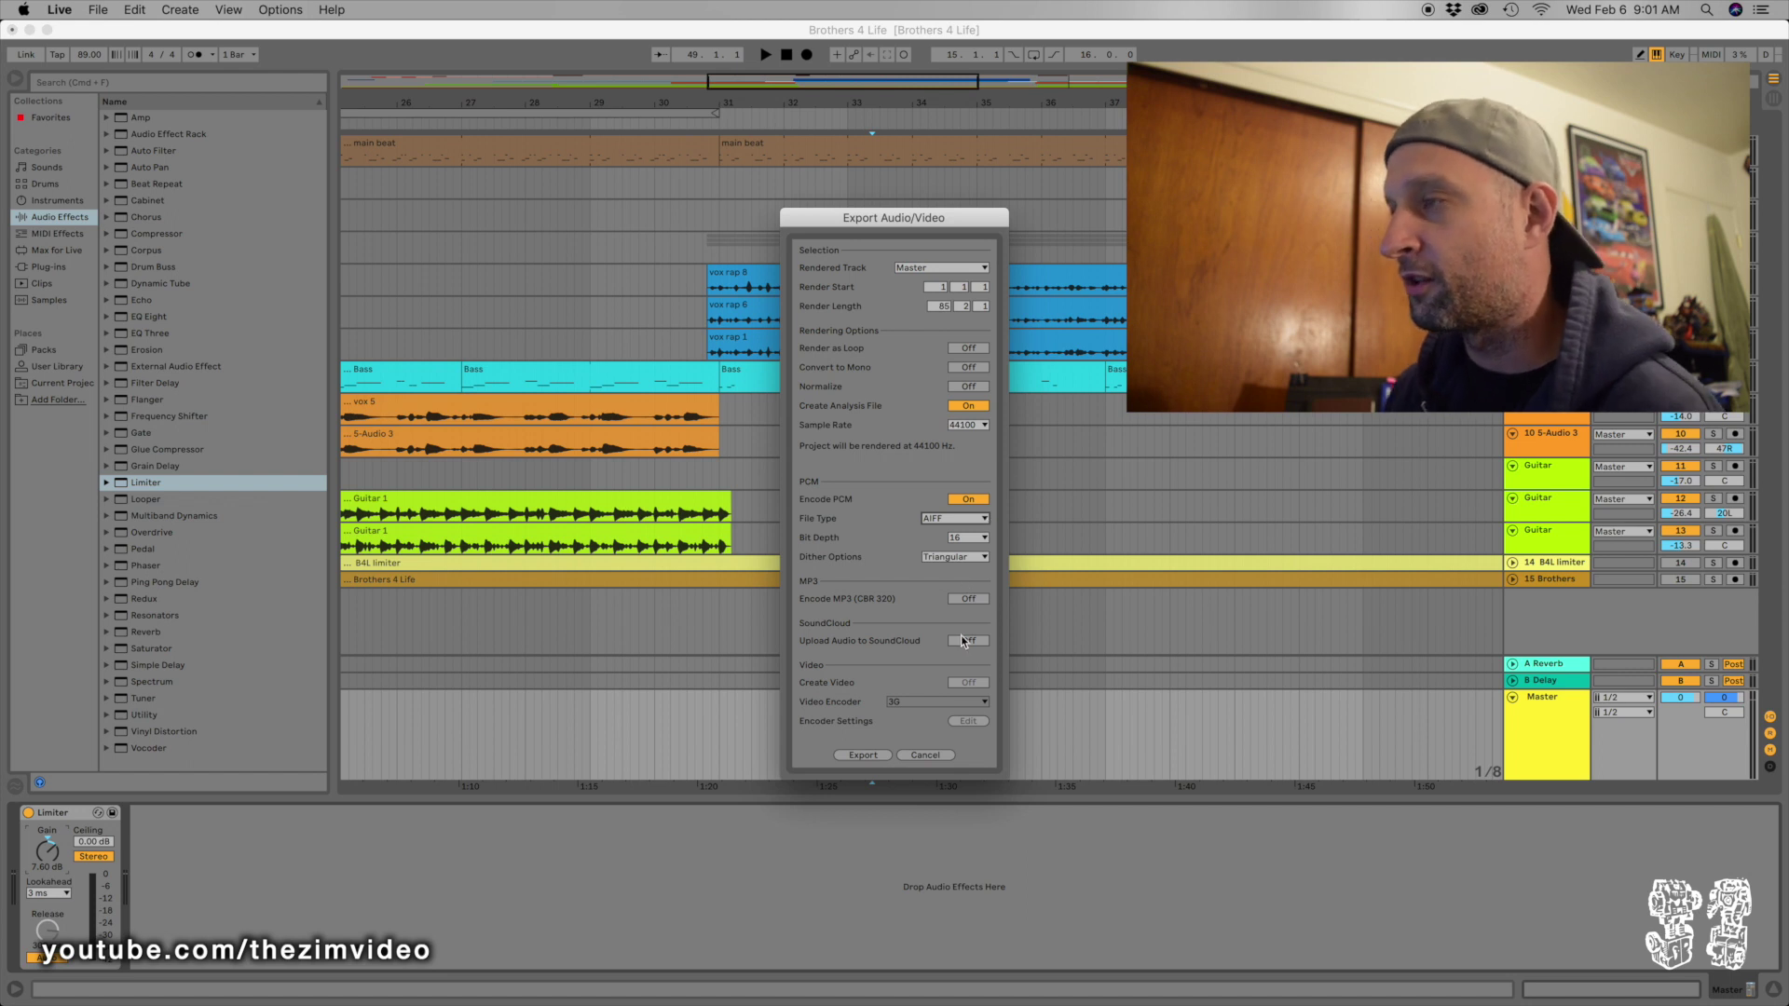
pyautogui.click(863, 756)
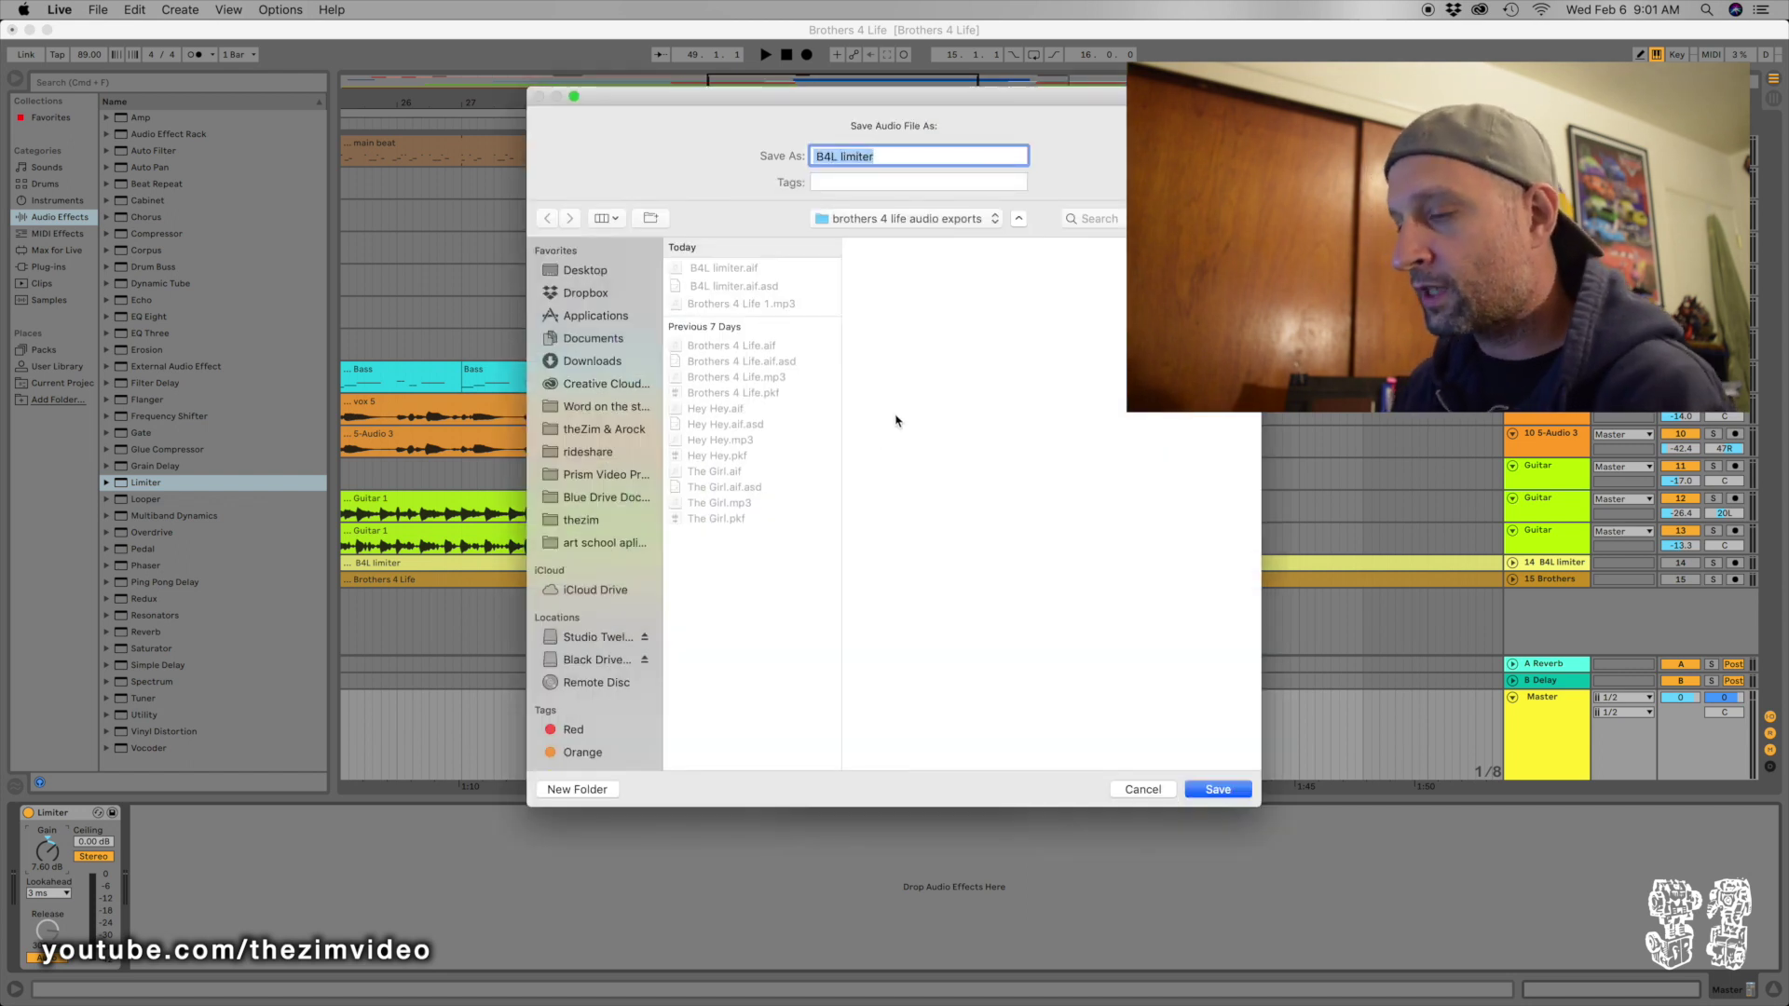
pyautogui.write('B')
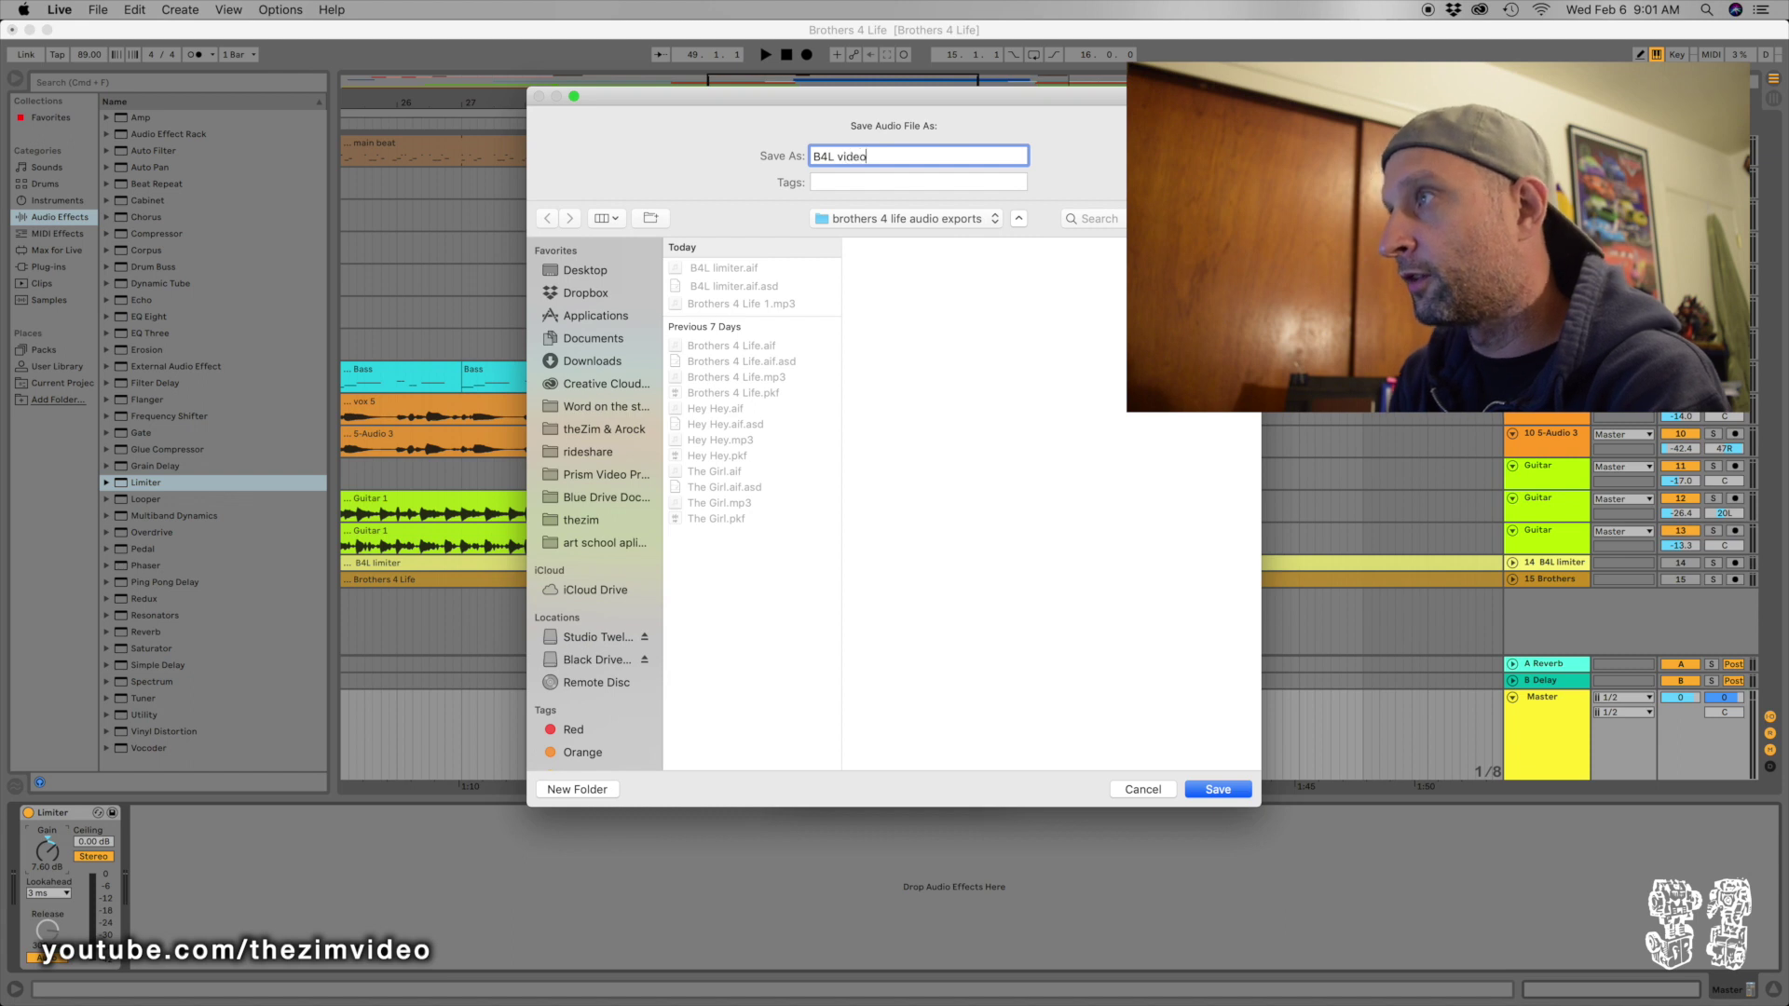
pyautogui.press('Return')
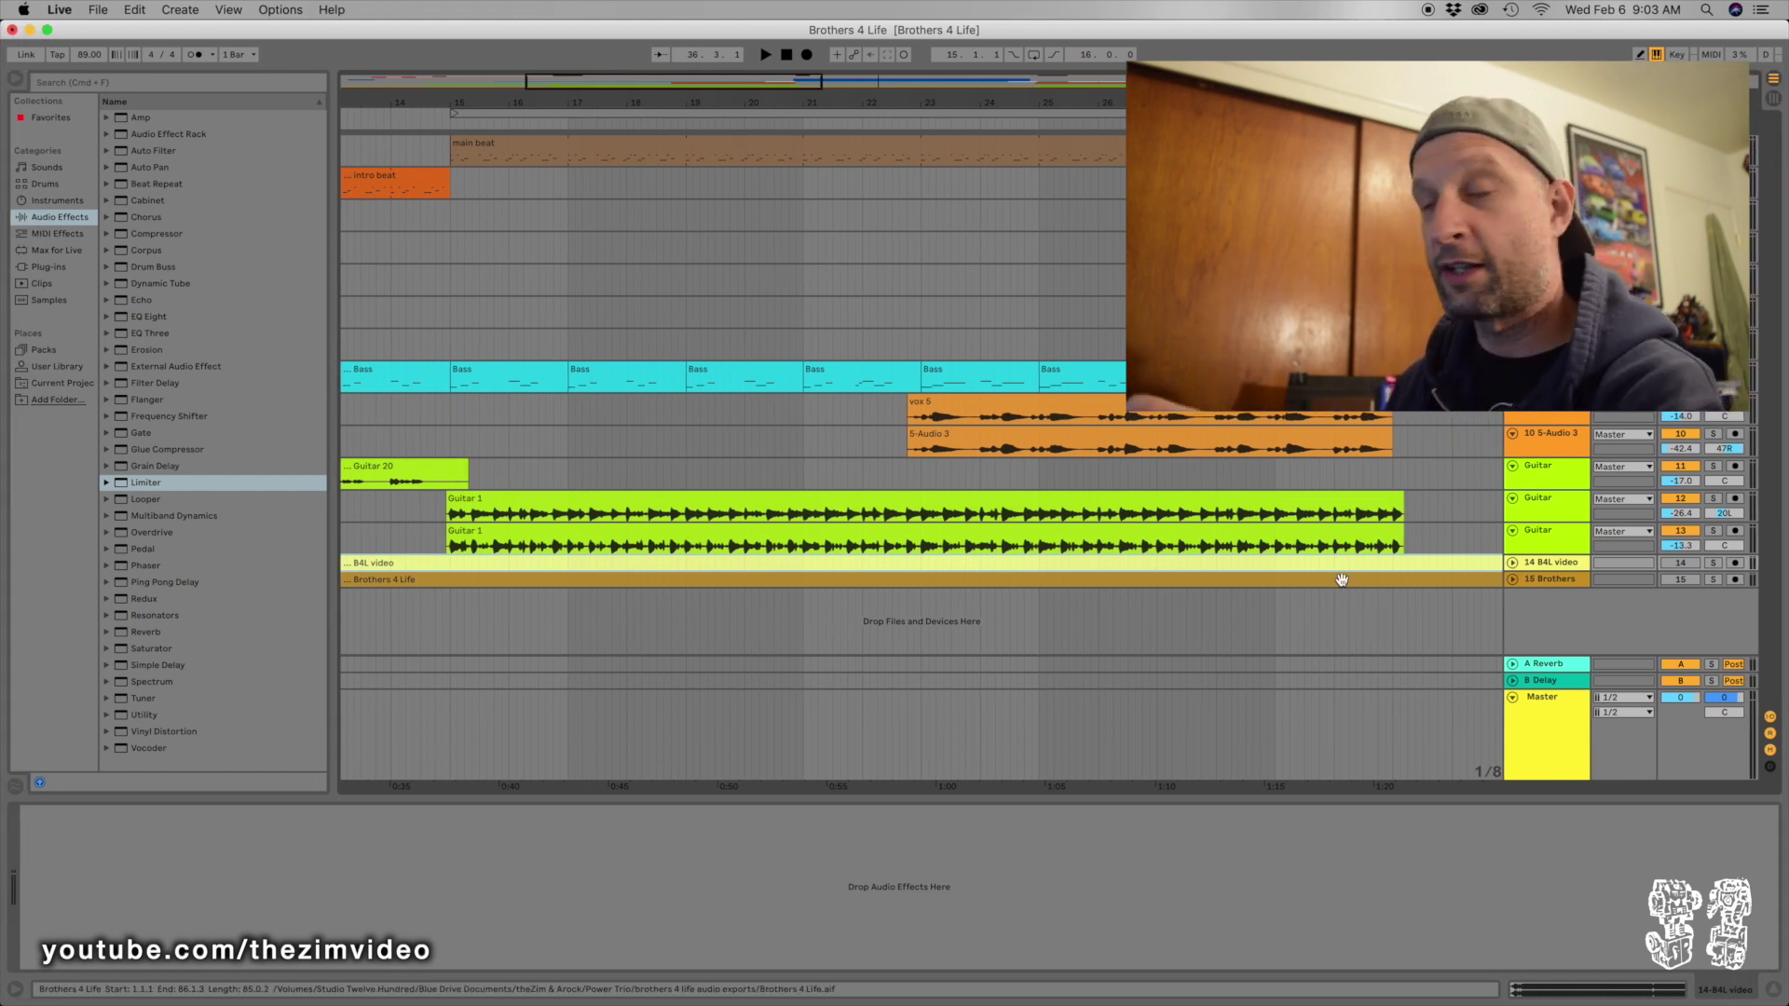
# Unfold the 15 Brothers and 14 B4L video tracks, hiding the detail view to enlarge the arrangement
pyautogui.hscroll(-2, 1341, 580)
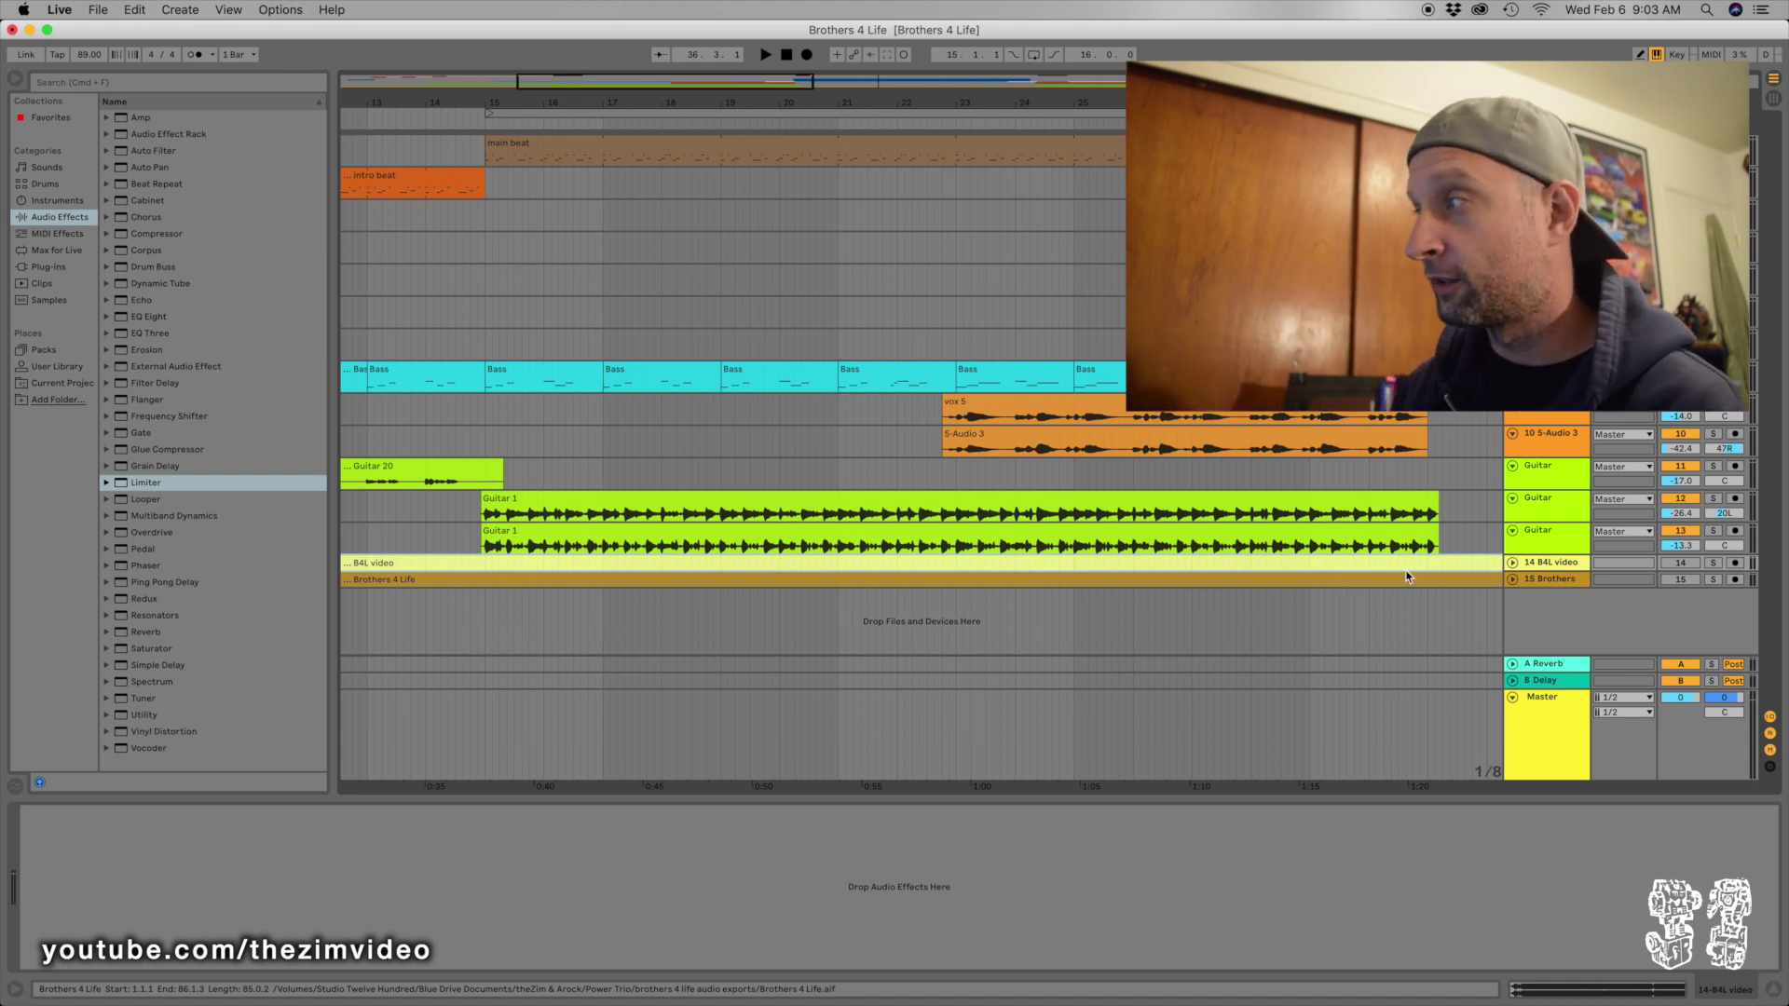
pyautogui.click(1513, 580)
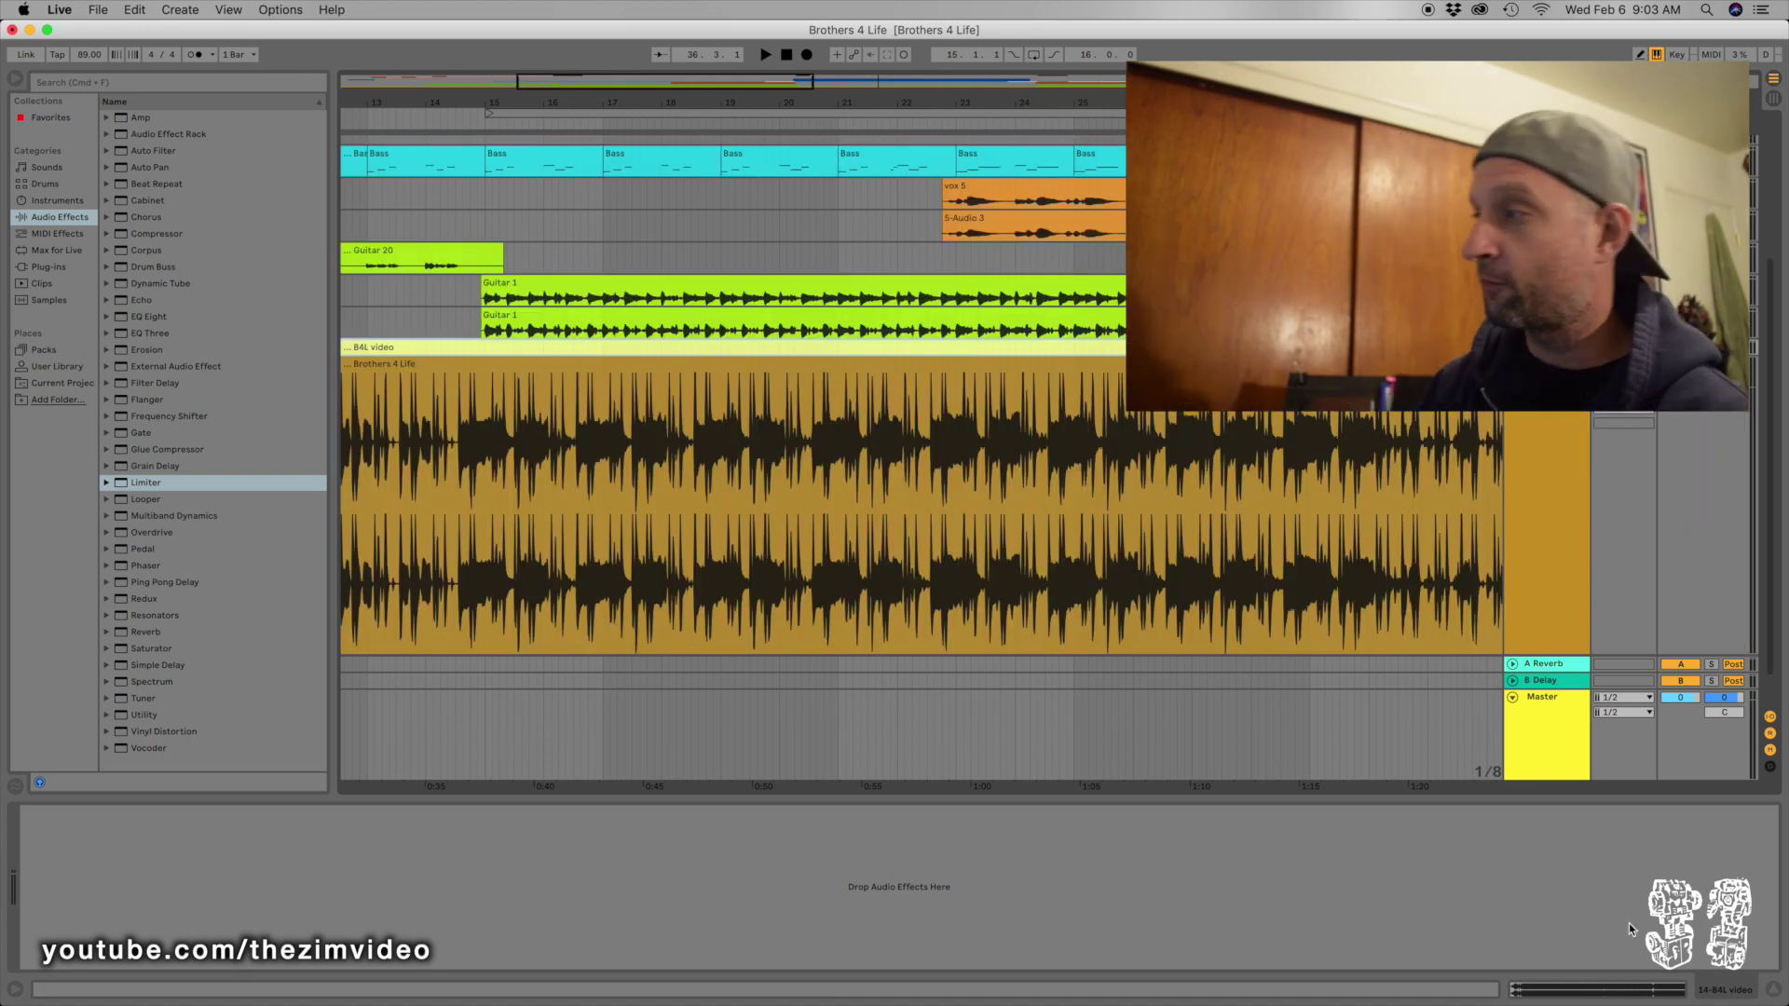
pyautogui.click(1771, 991)
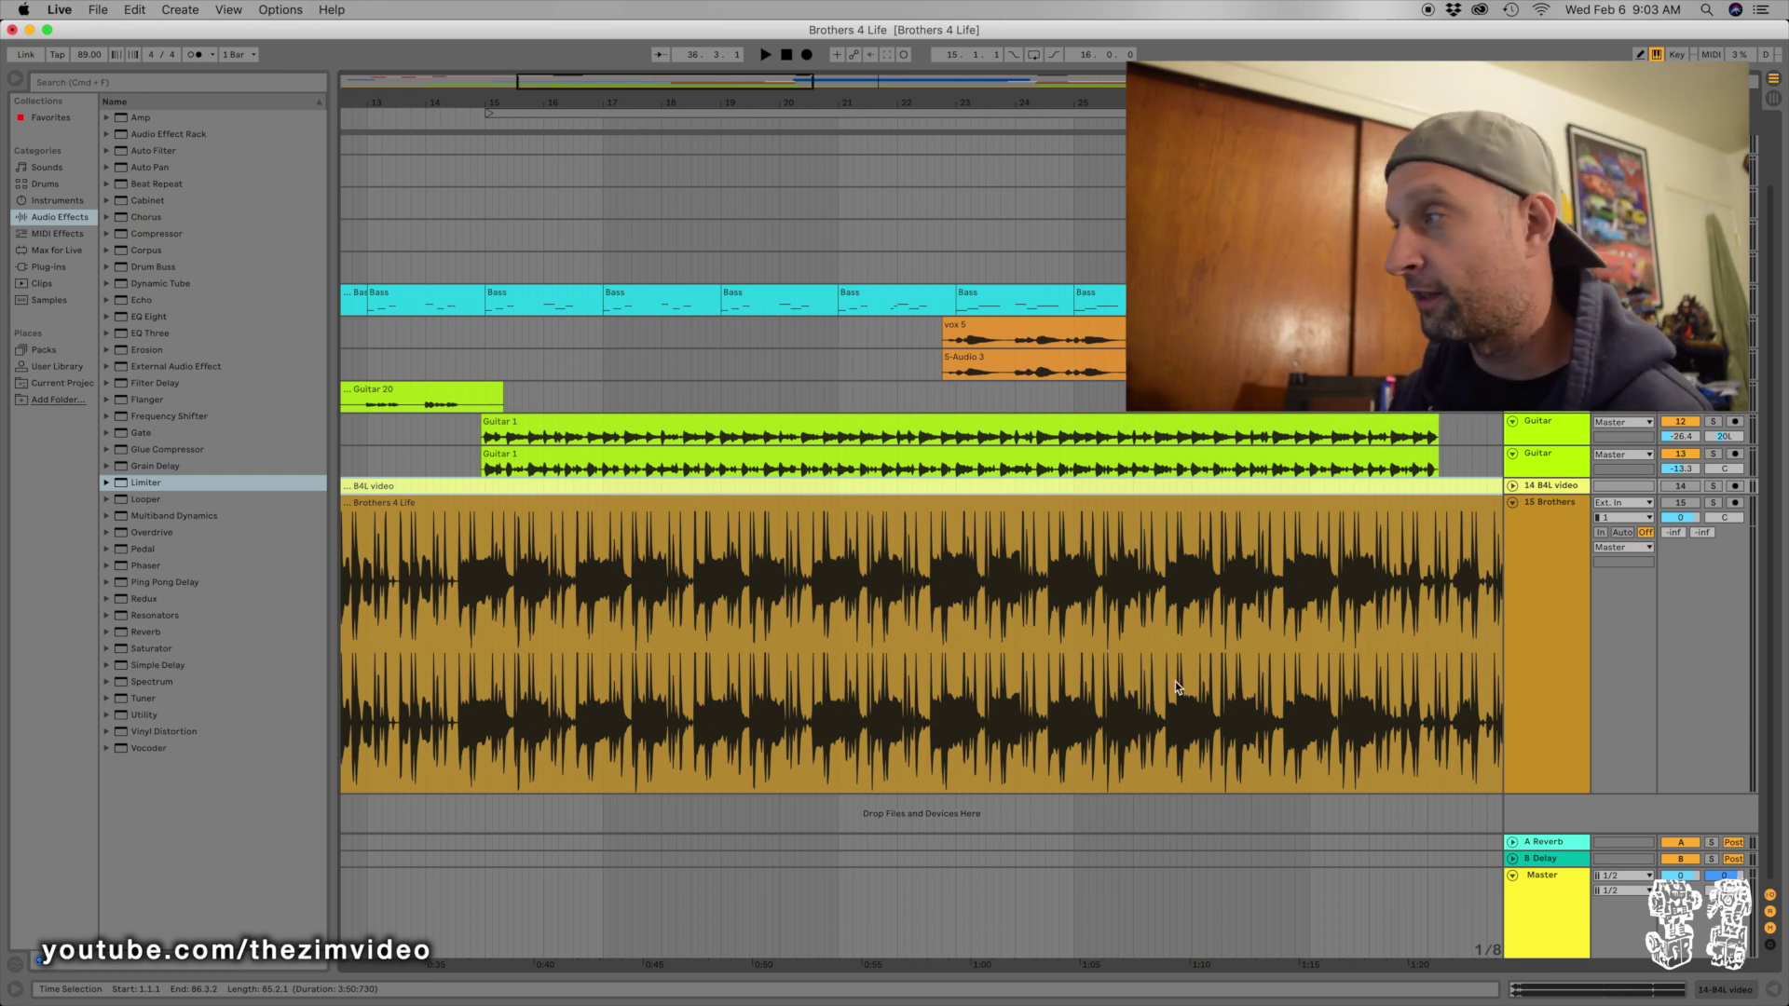
pyautogui.click(1512, 486)
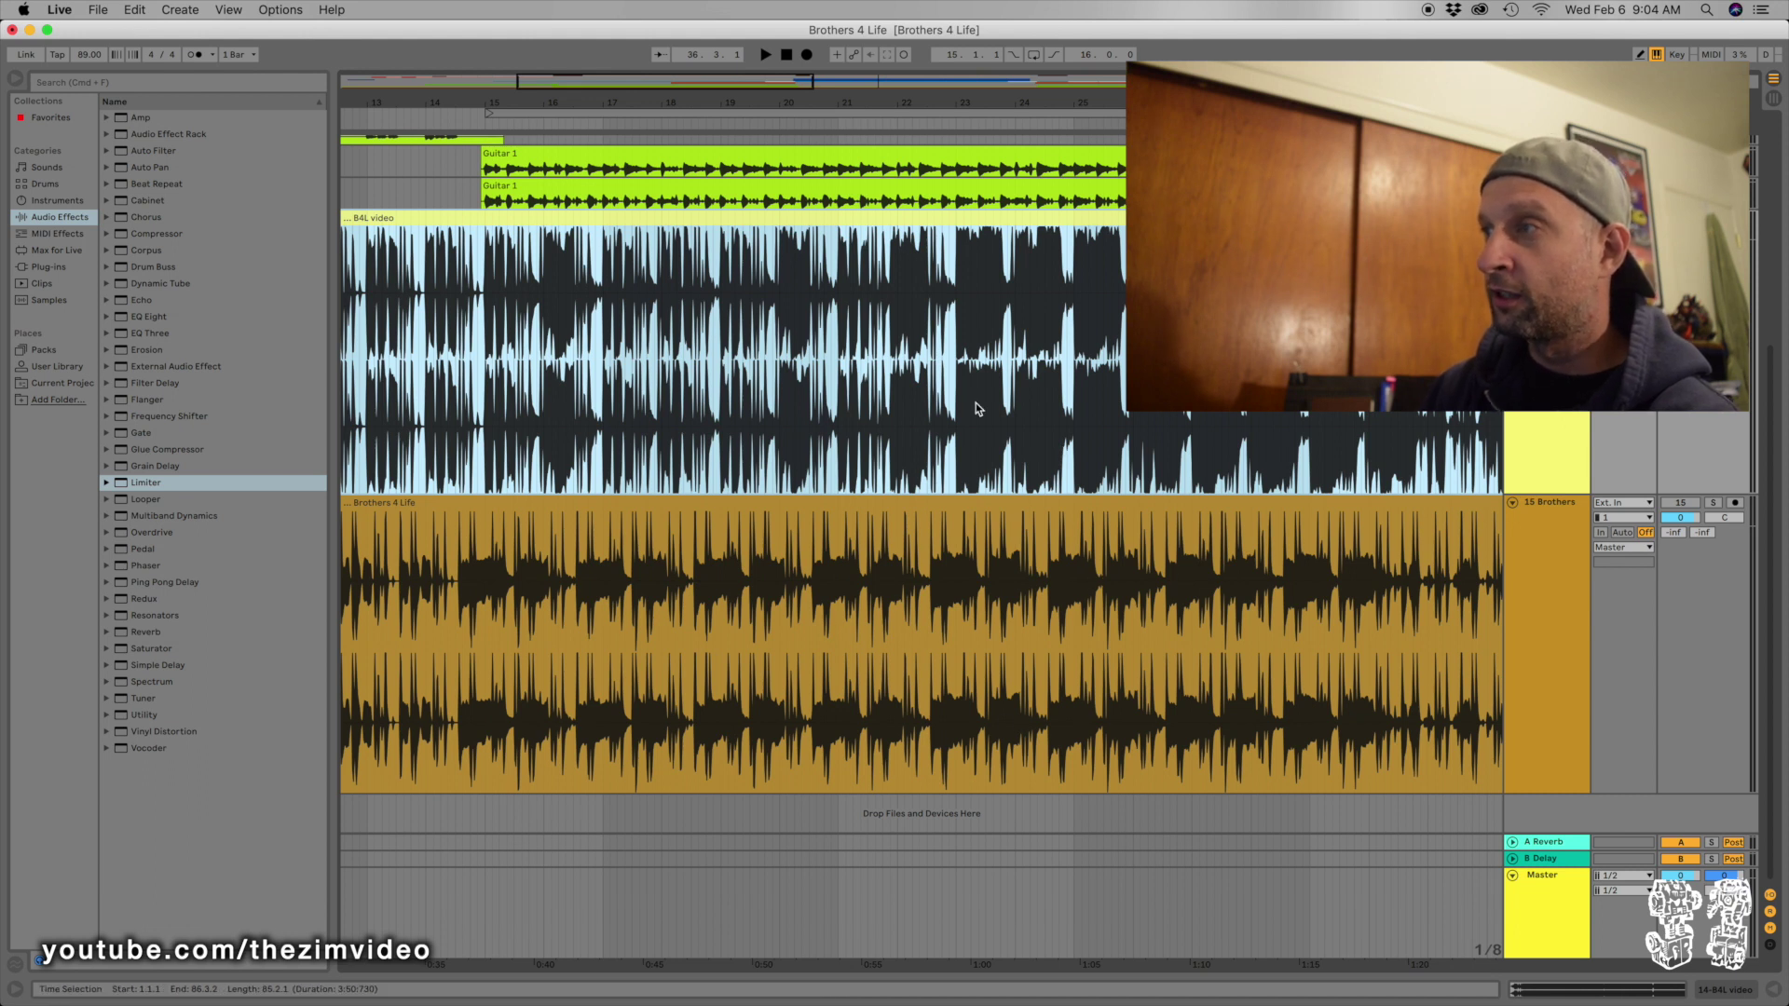
# Minimize the Live project window and bring up Adobe Audition from the Dock
pyautogui.hscroll(3, 1025, 373)
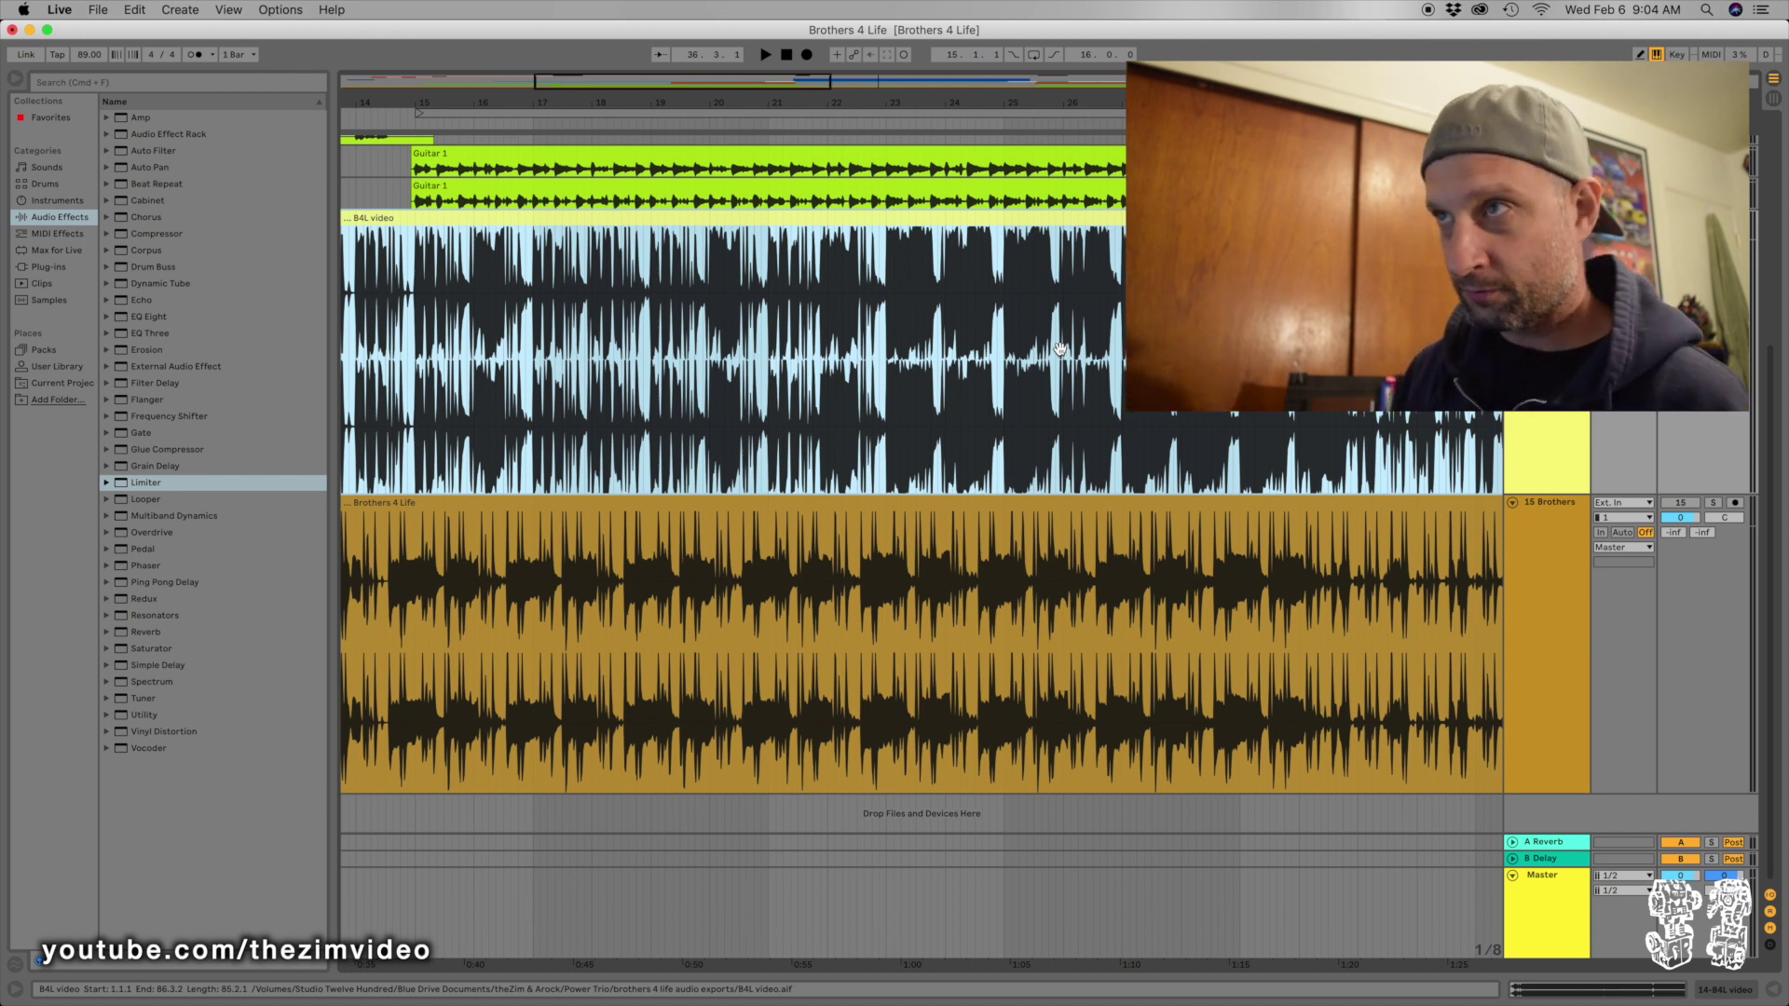
pyautogui.click(29, 30)
pyautogui.moveTo(305, 1000)
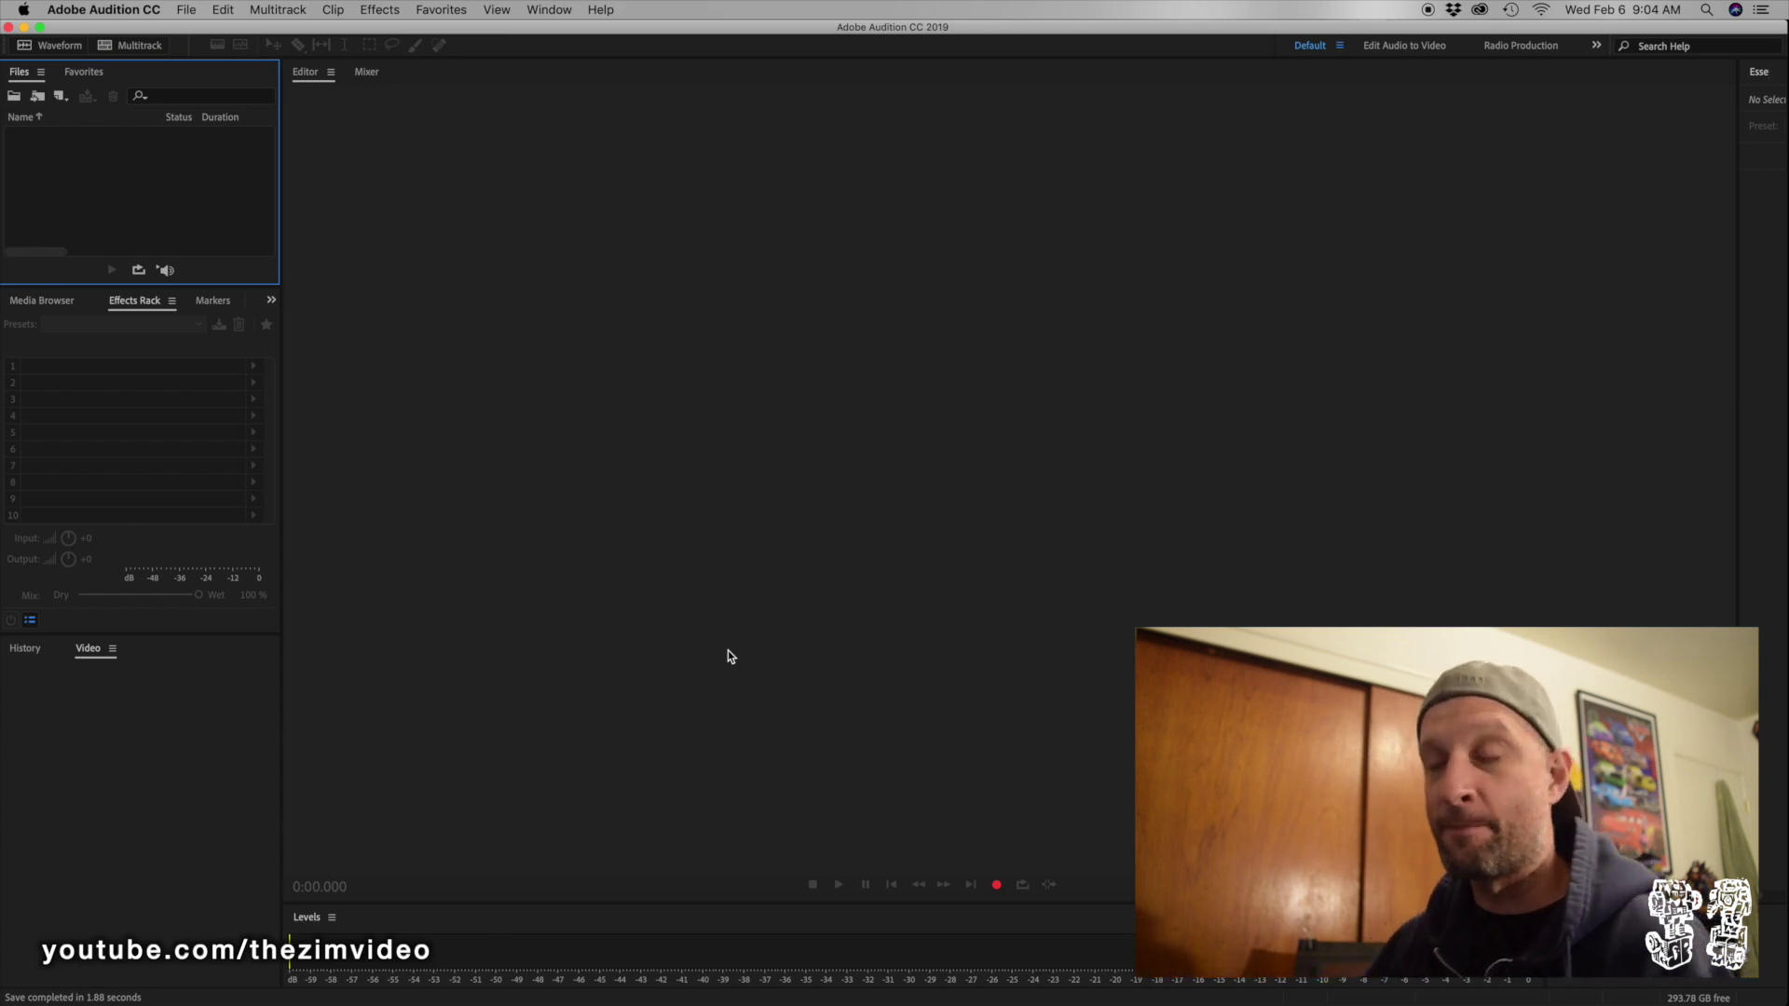
# Drag Brothers 4 Life.aif from theZim & Arock > Power Trio > brothers 4 life audio exports into Audition, then close Finder
pyautogui.moveTo(628, 993)
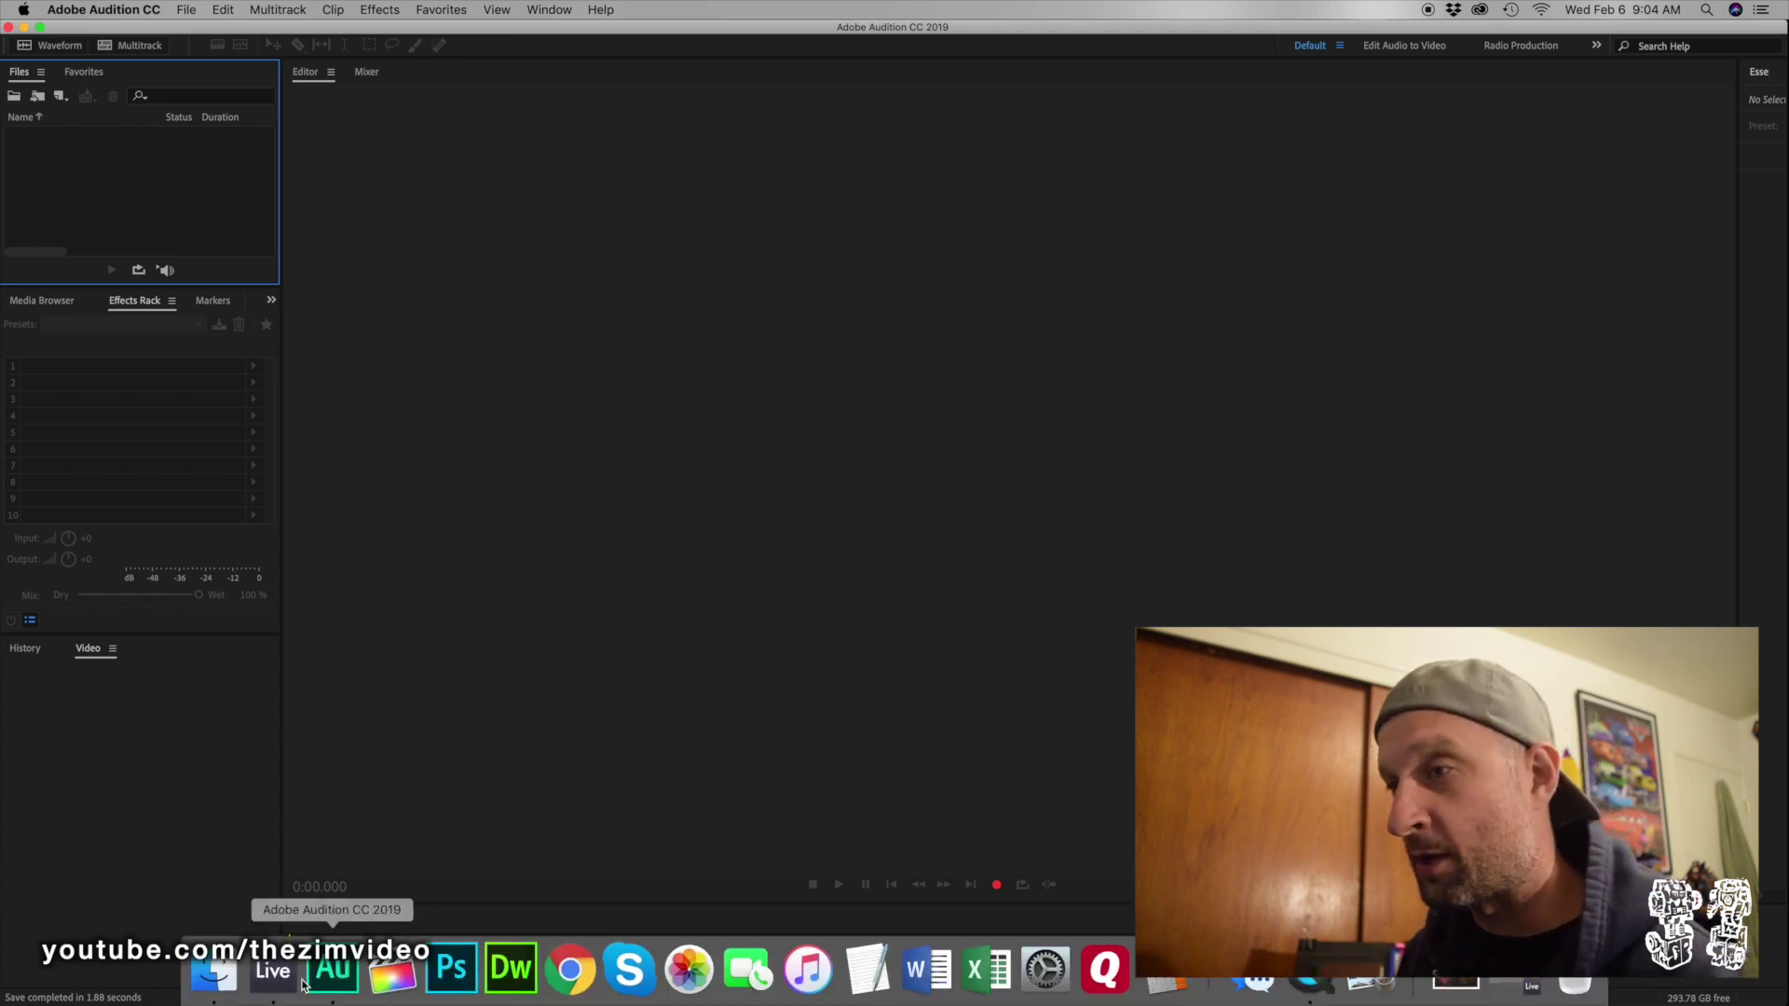
pyautogui.click(229, 973)
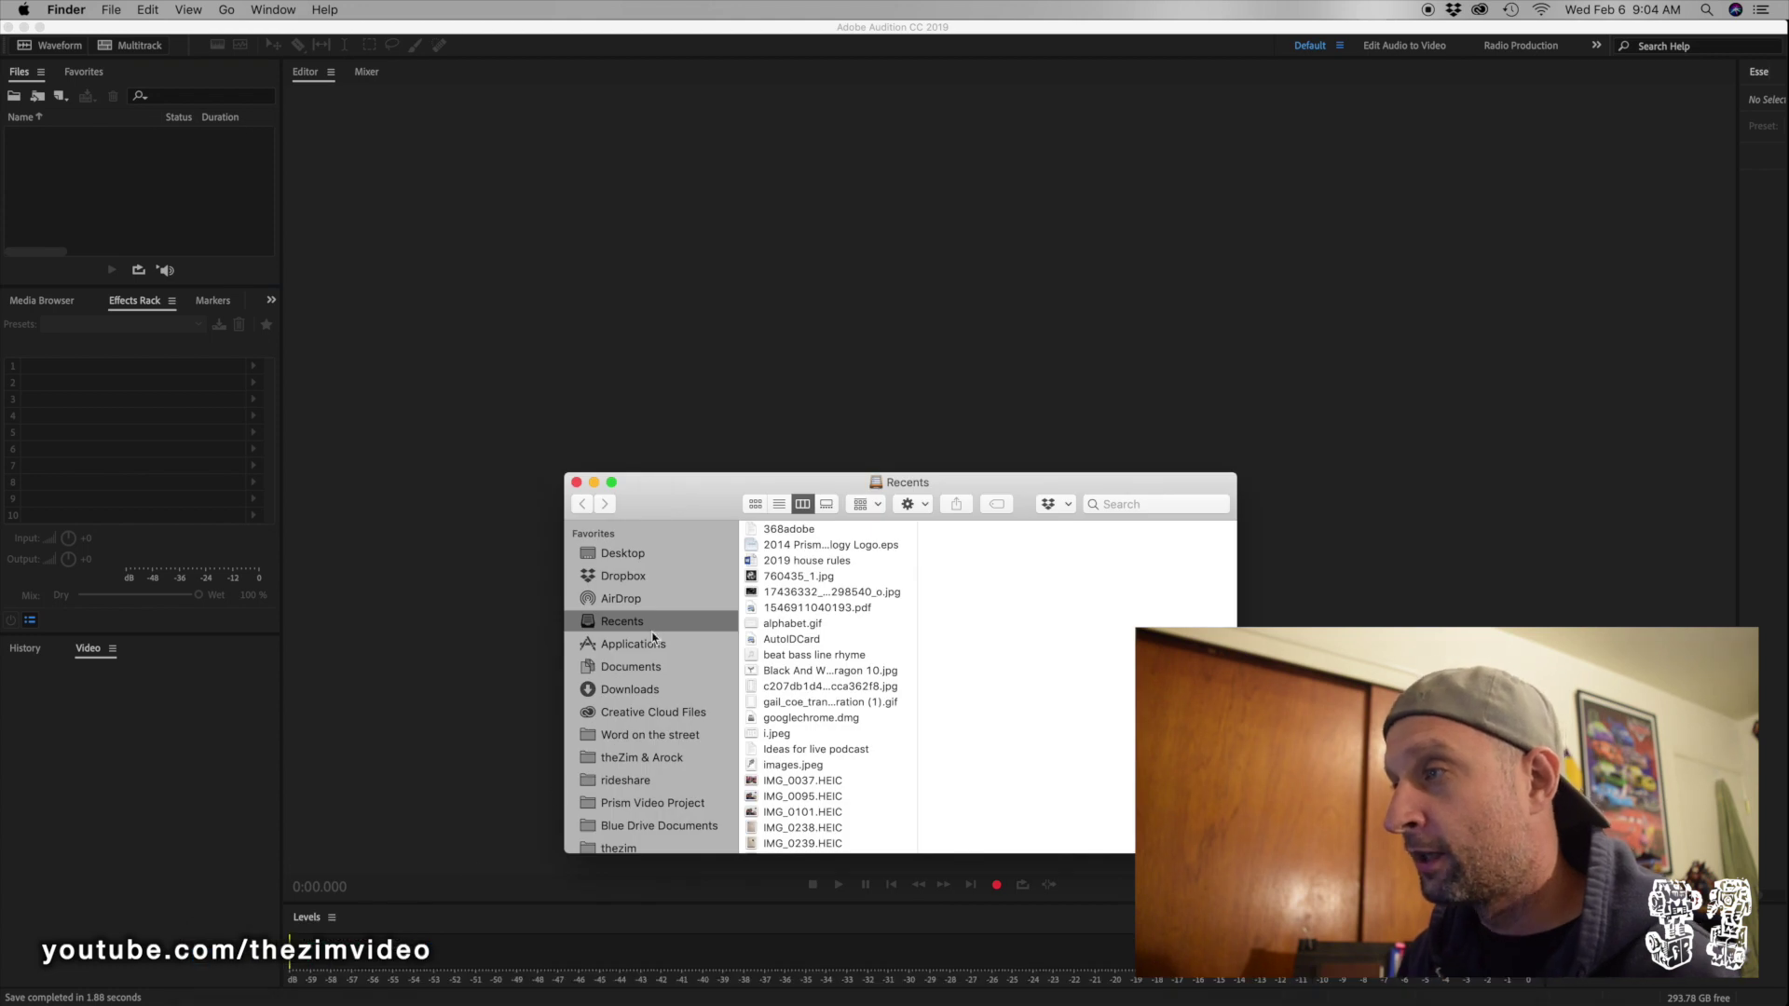
pyautogui.click(643, 758)
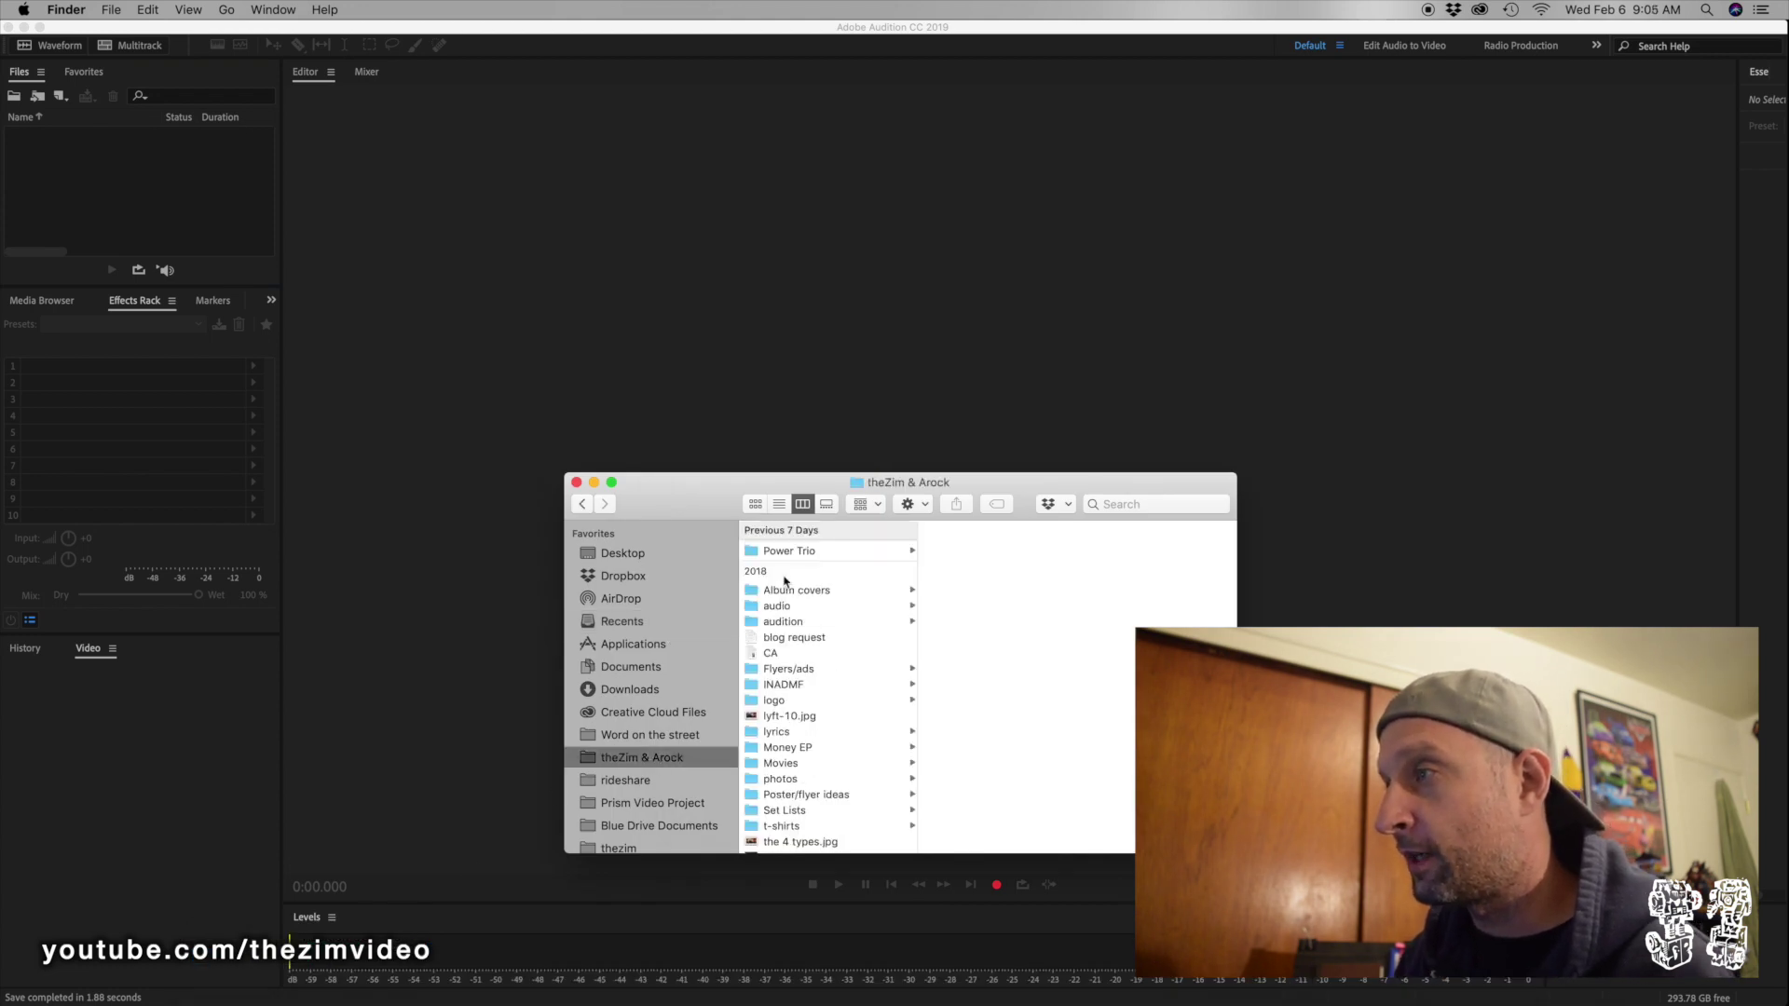
pyautogui.click(789, 551)
pyautogui.click(993, 567)
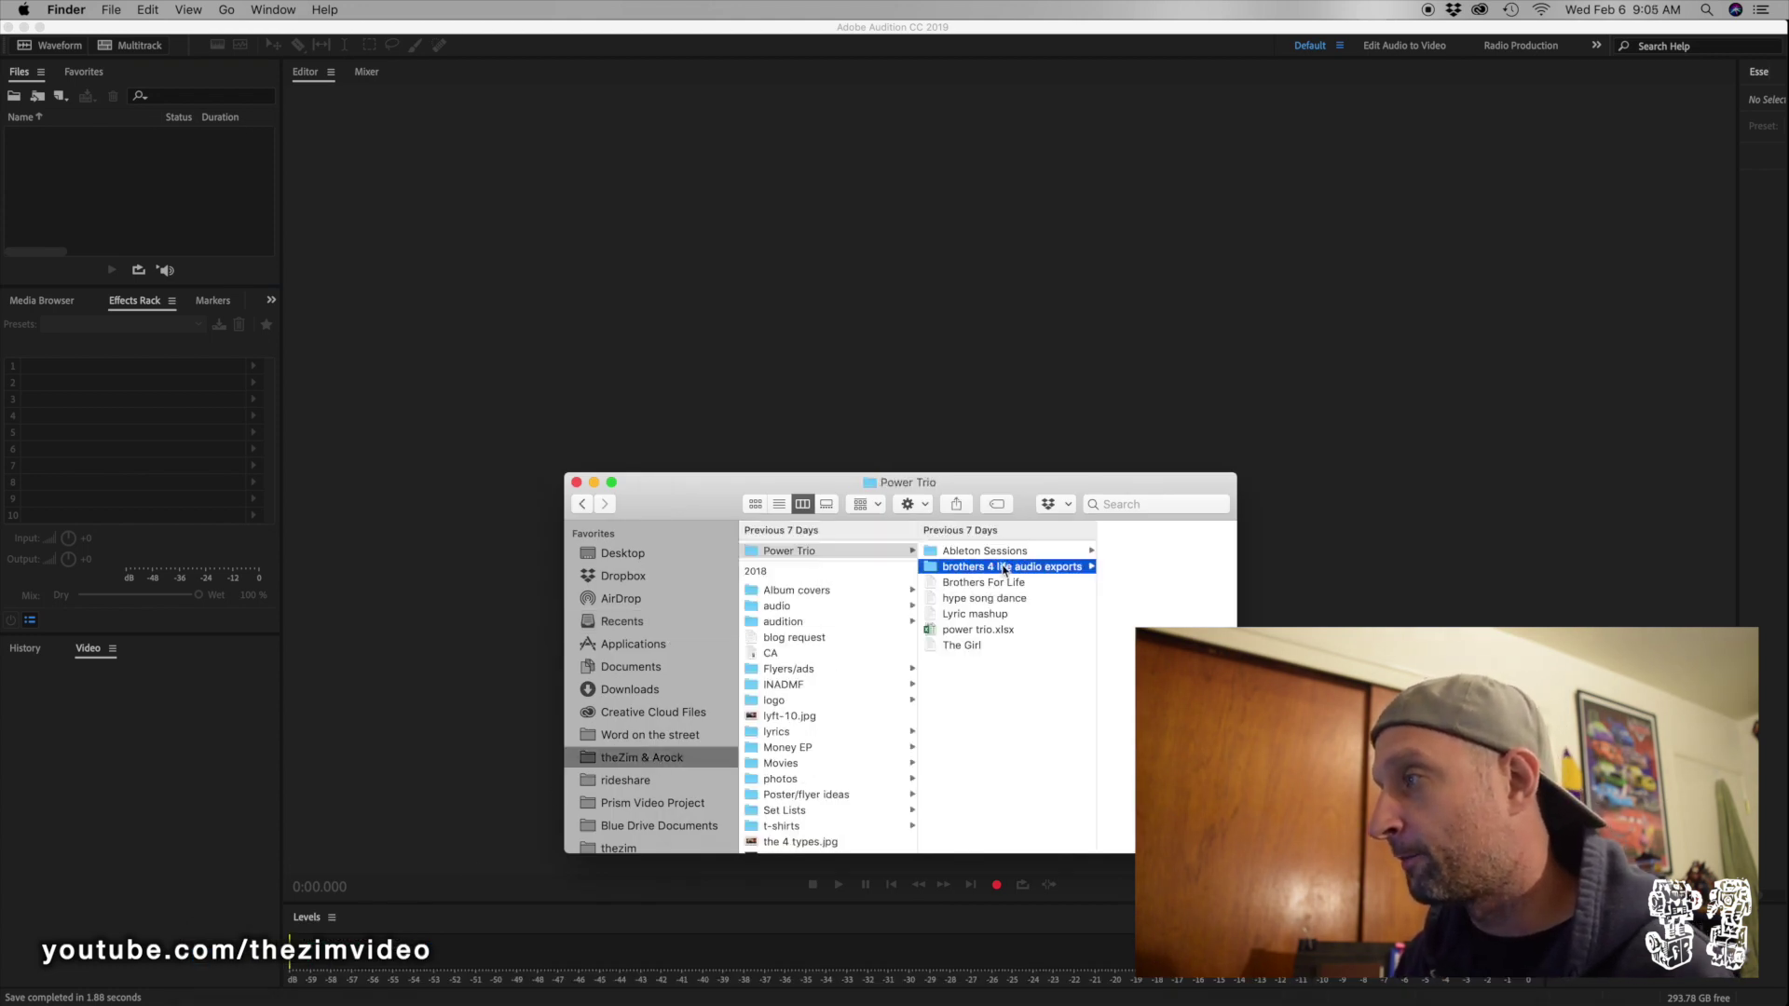
pyautogui.moveTo(1104, 661); pyautogui.dragTo(936, 328)
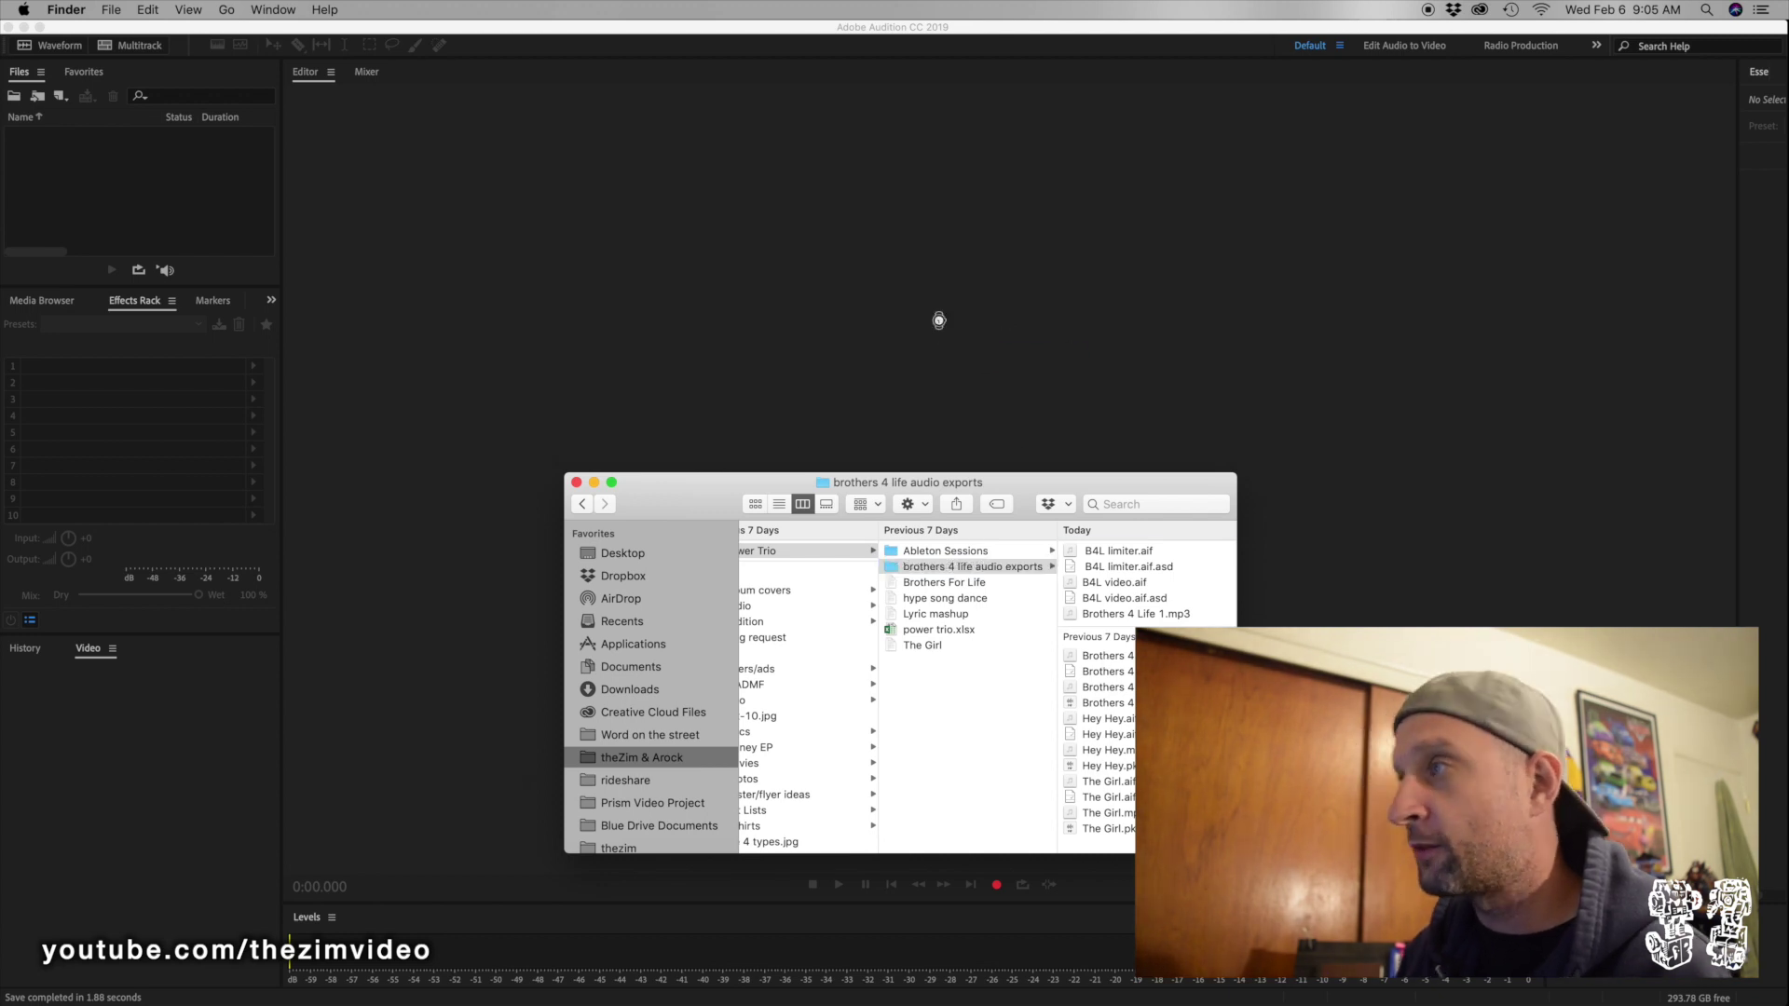
pyautogui.click(577, 482)
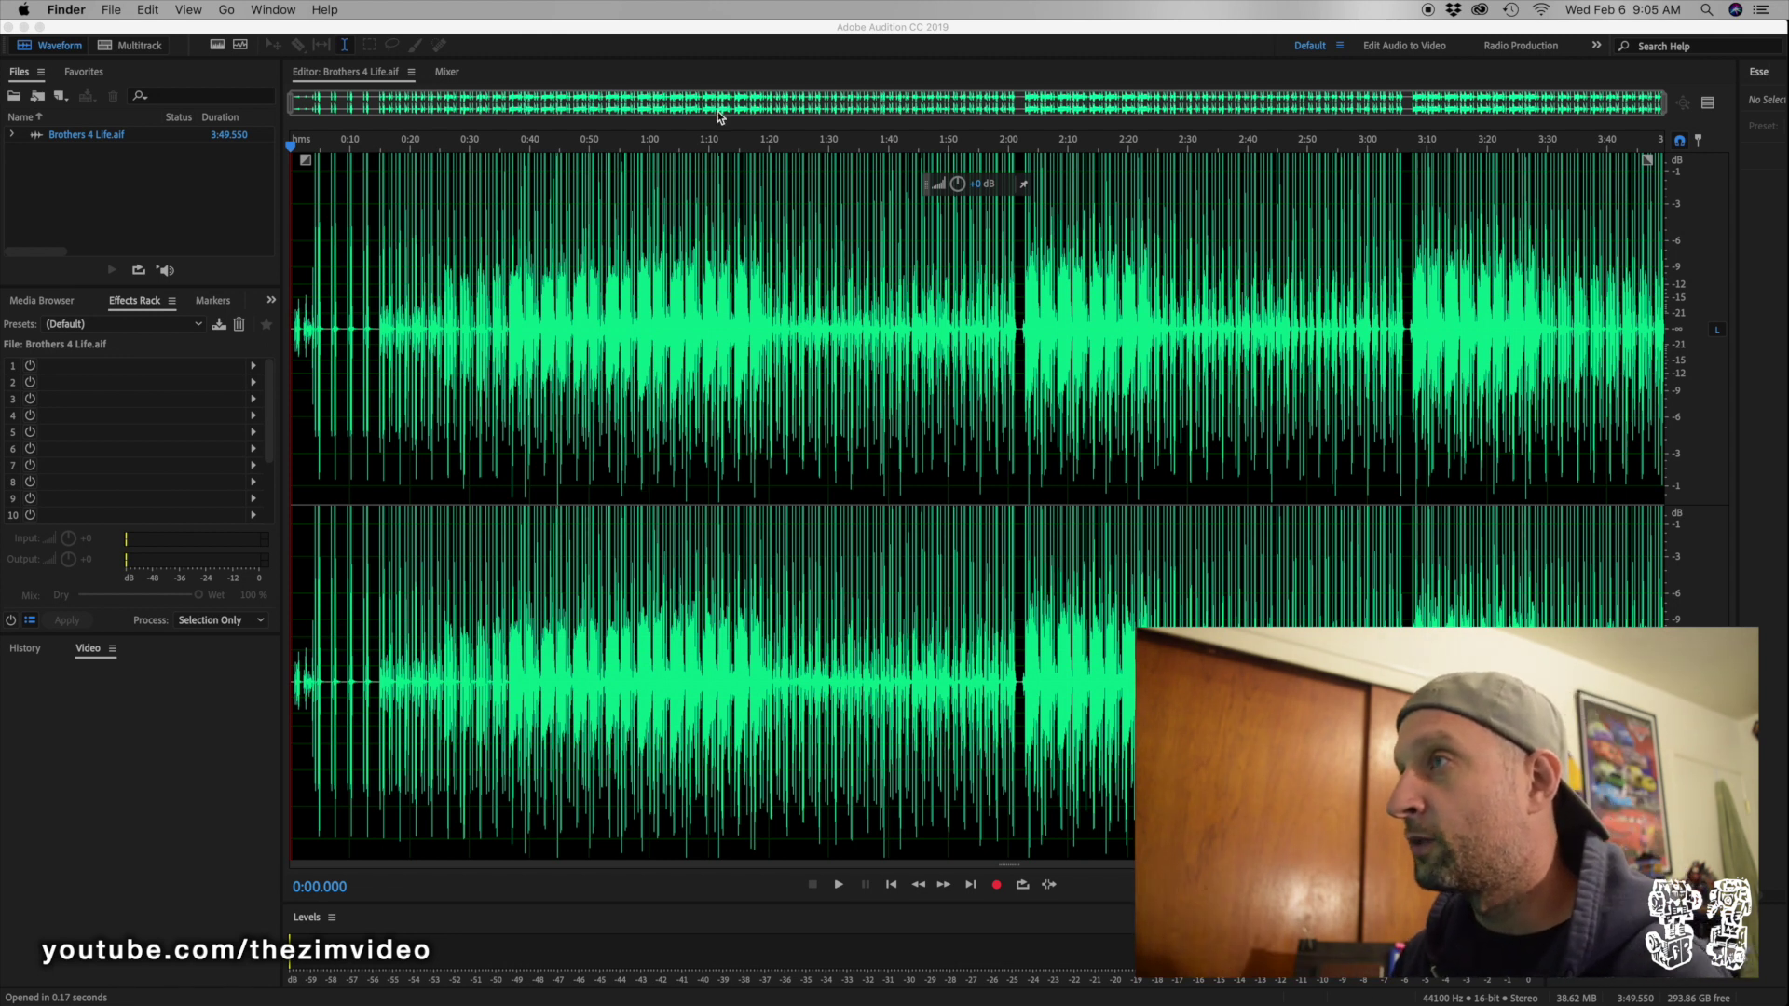
# Zoom into the 0:40–1:30 stretch and bring up Effects > Amplitude and Compression in Audition
pyautogui.moveTo(527, 100); pyautogui.dragTo(837, 105)
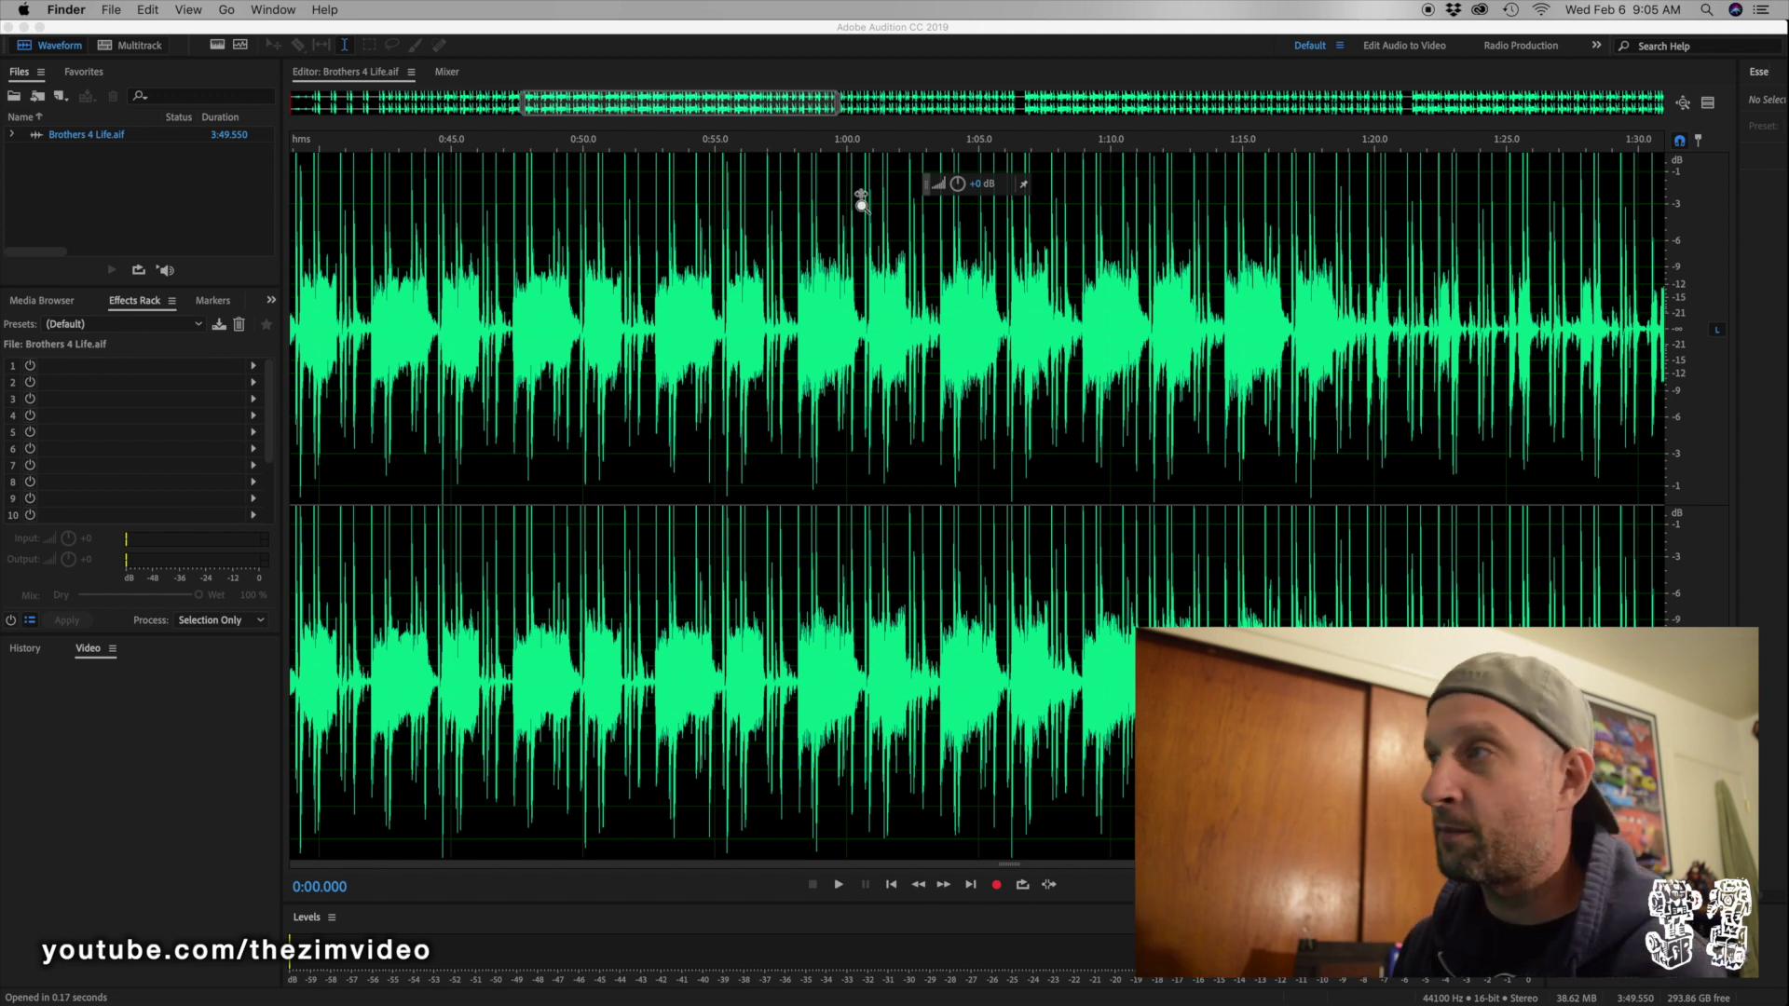
pyautogui.hscroll(-3, 861, 198)
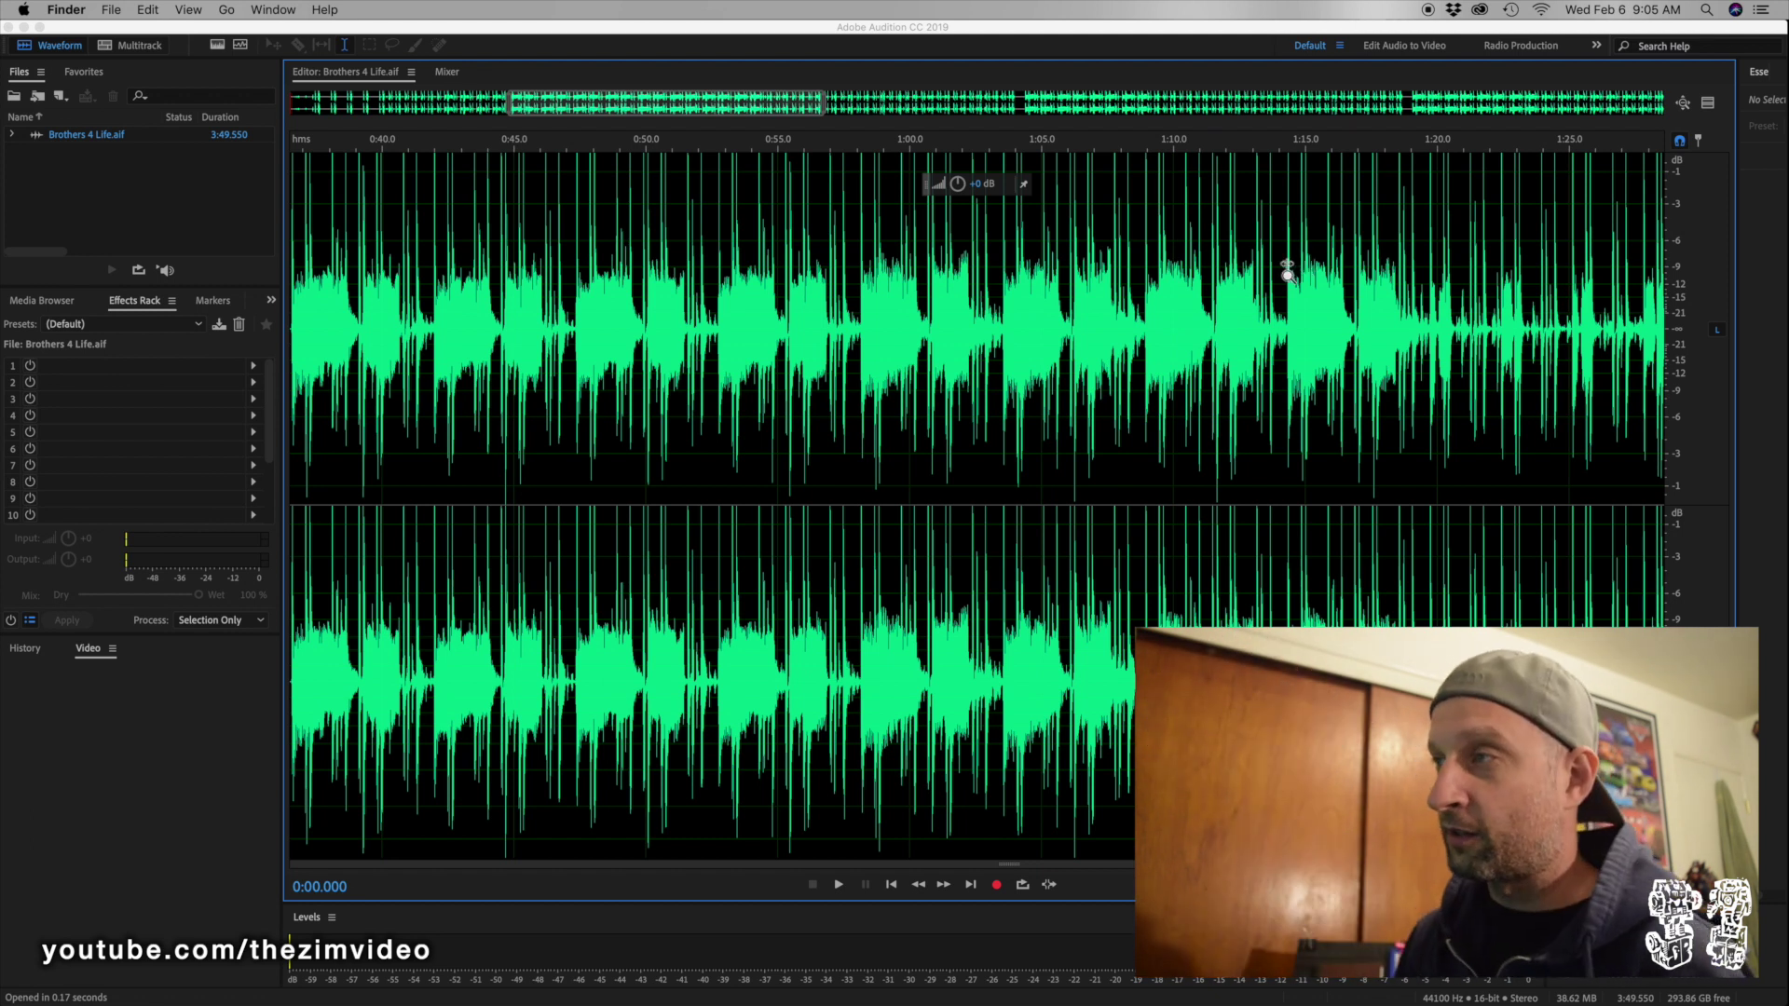
pyautogui.click(271, 10)
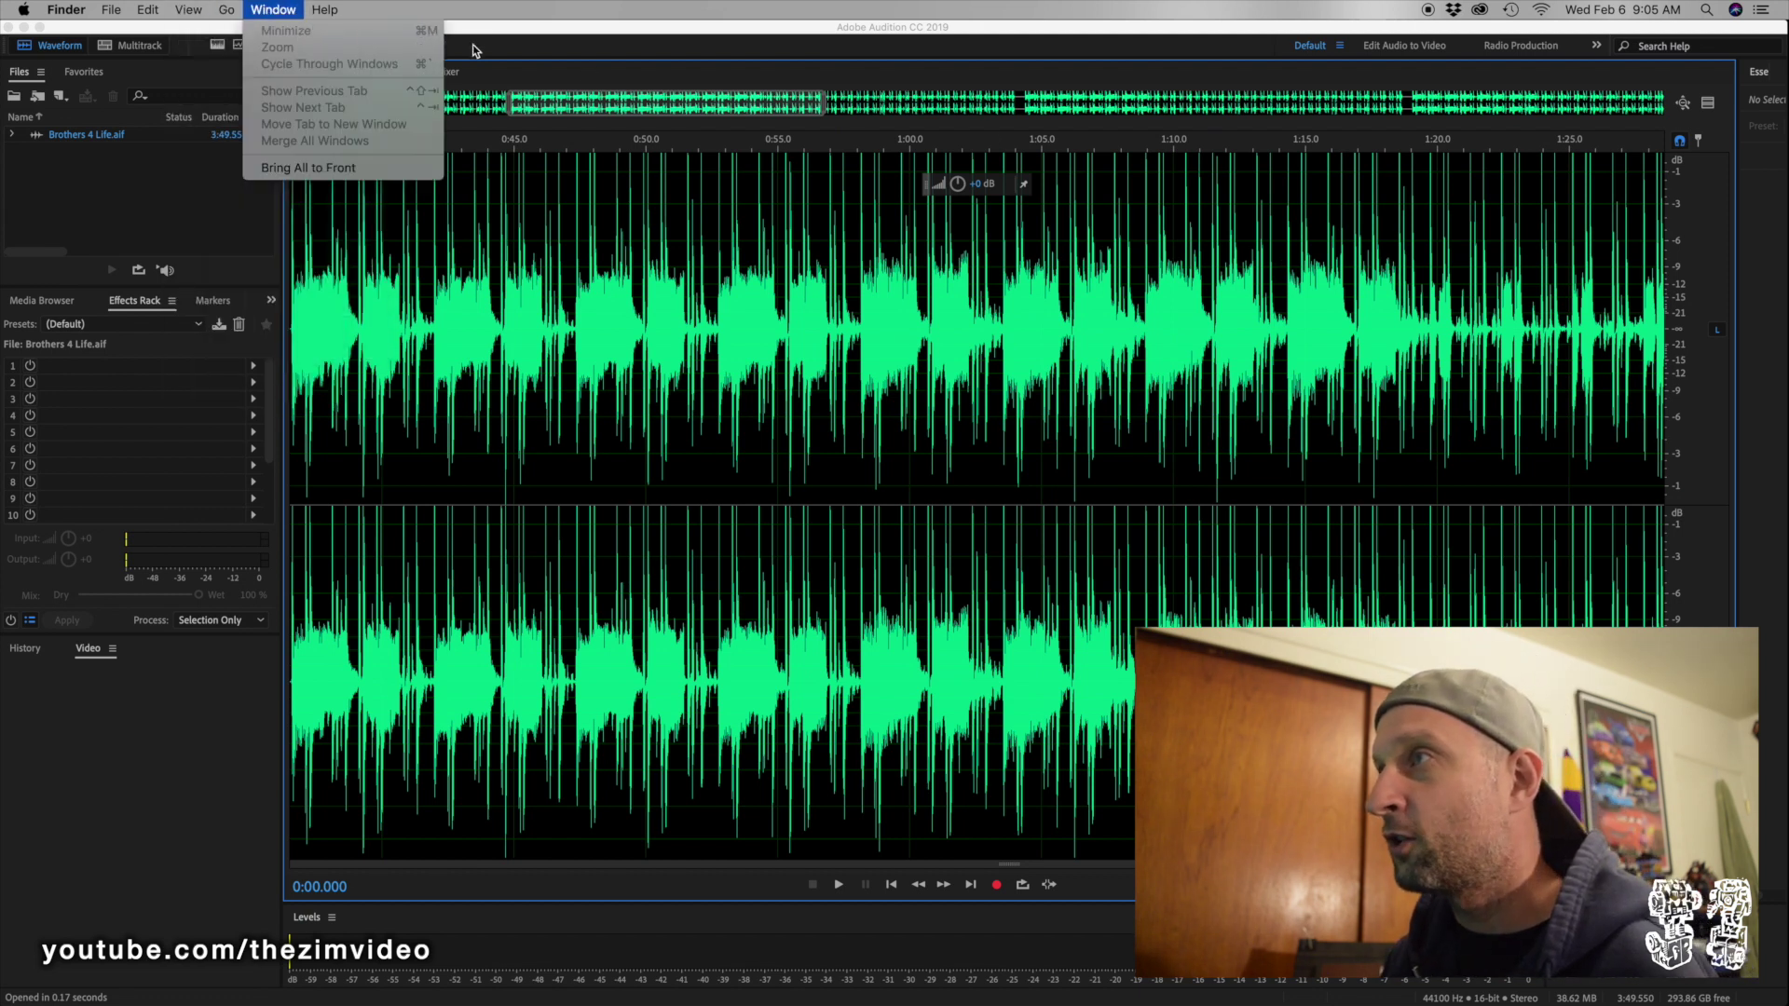
pyautogui.click(501, 34)
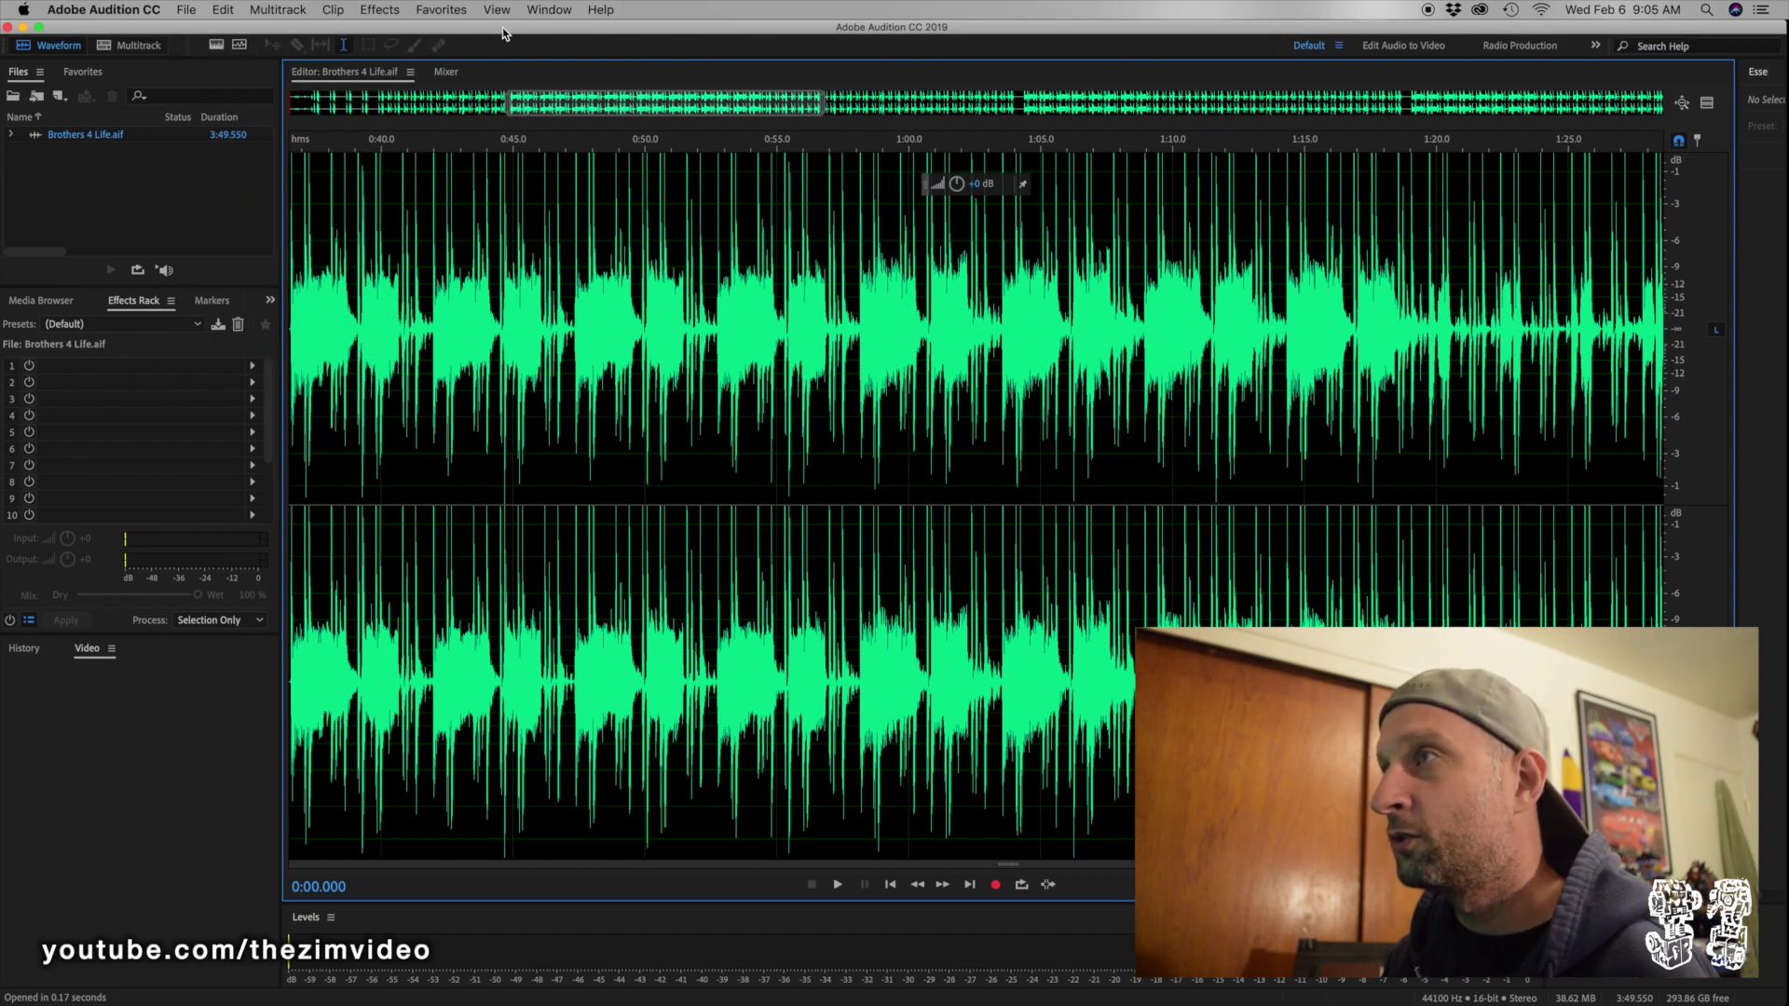
pyautogui.click(382, 11)
pyautogui.moveTo(466, 213)
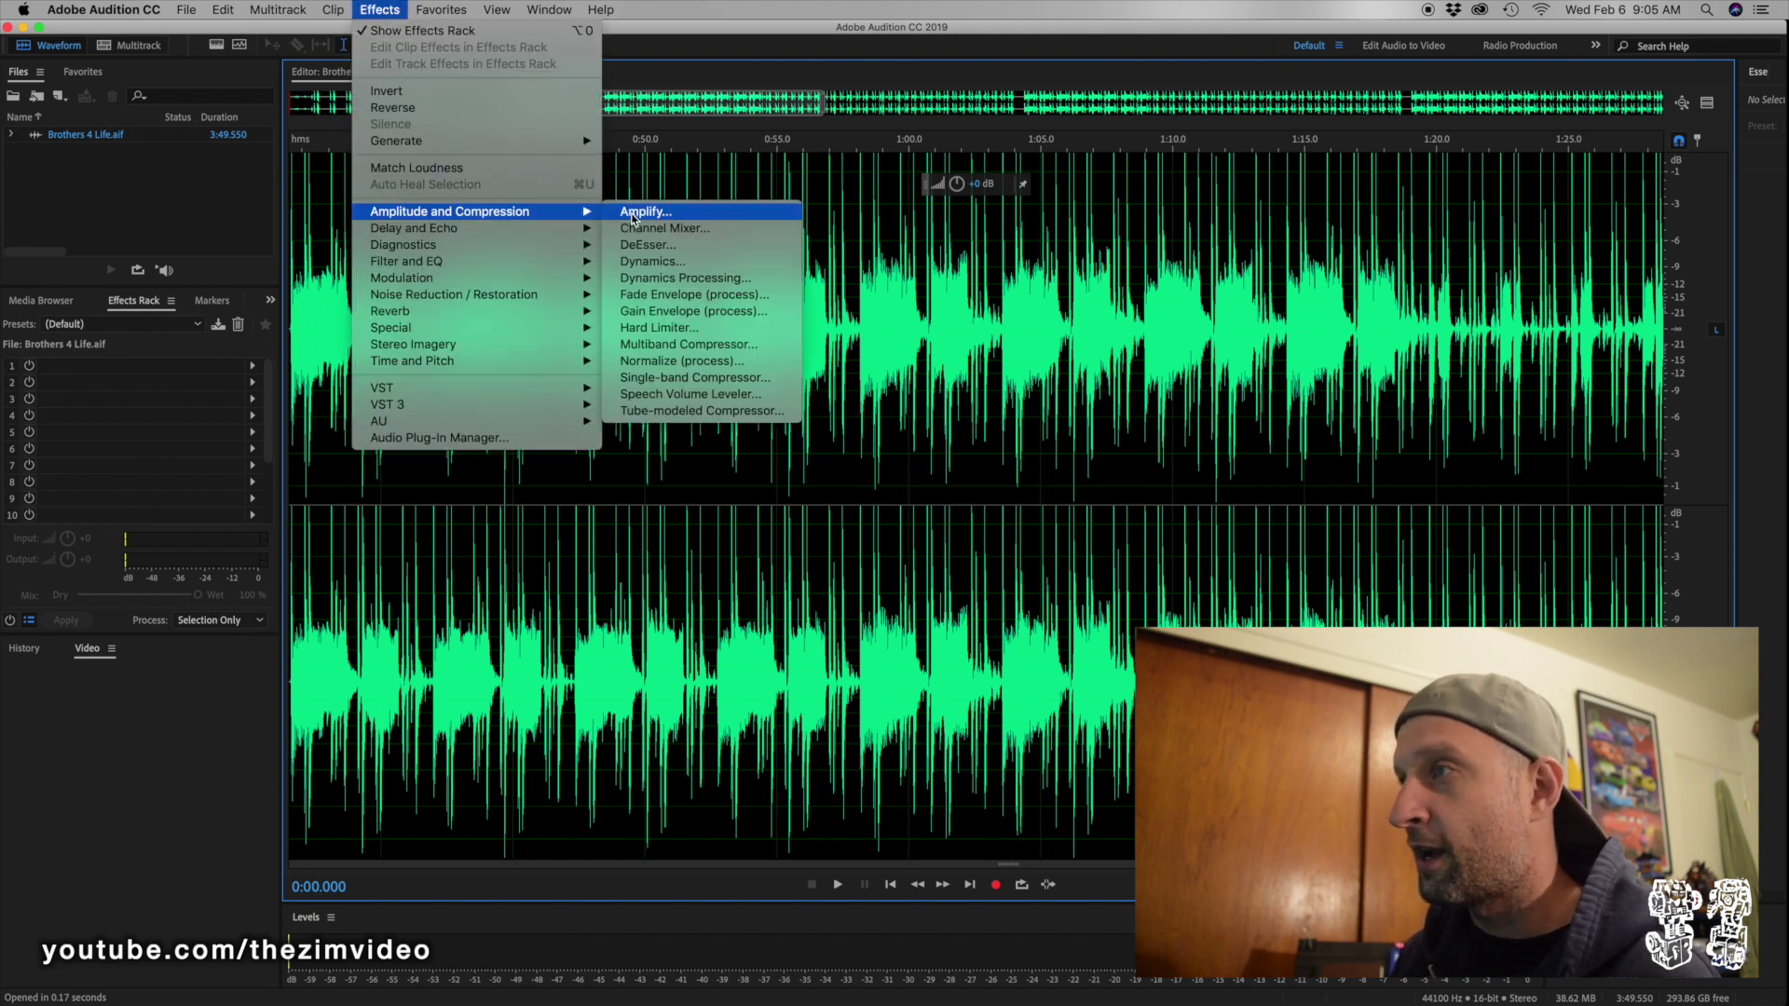
pyautogui.click(661, 327)
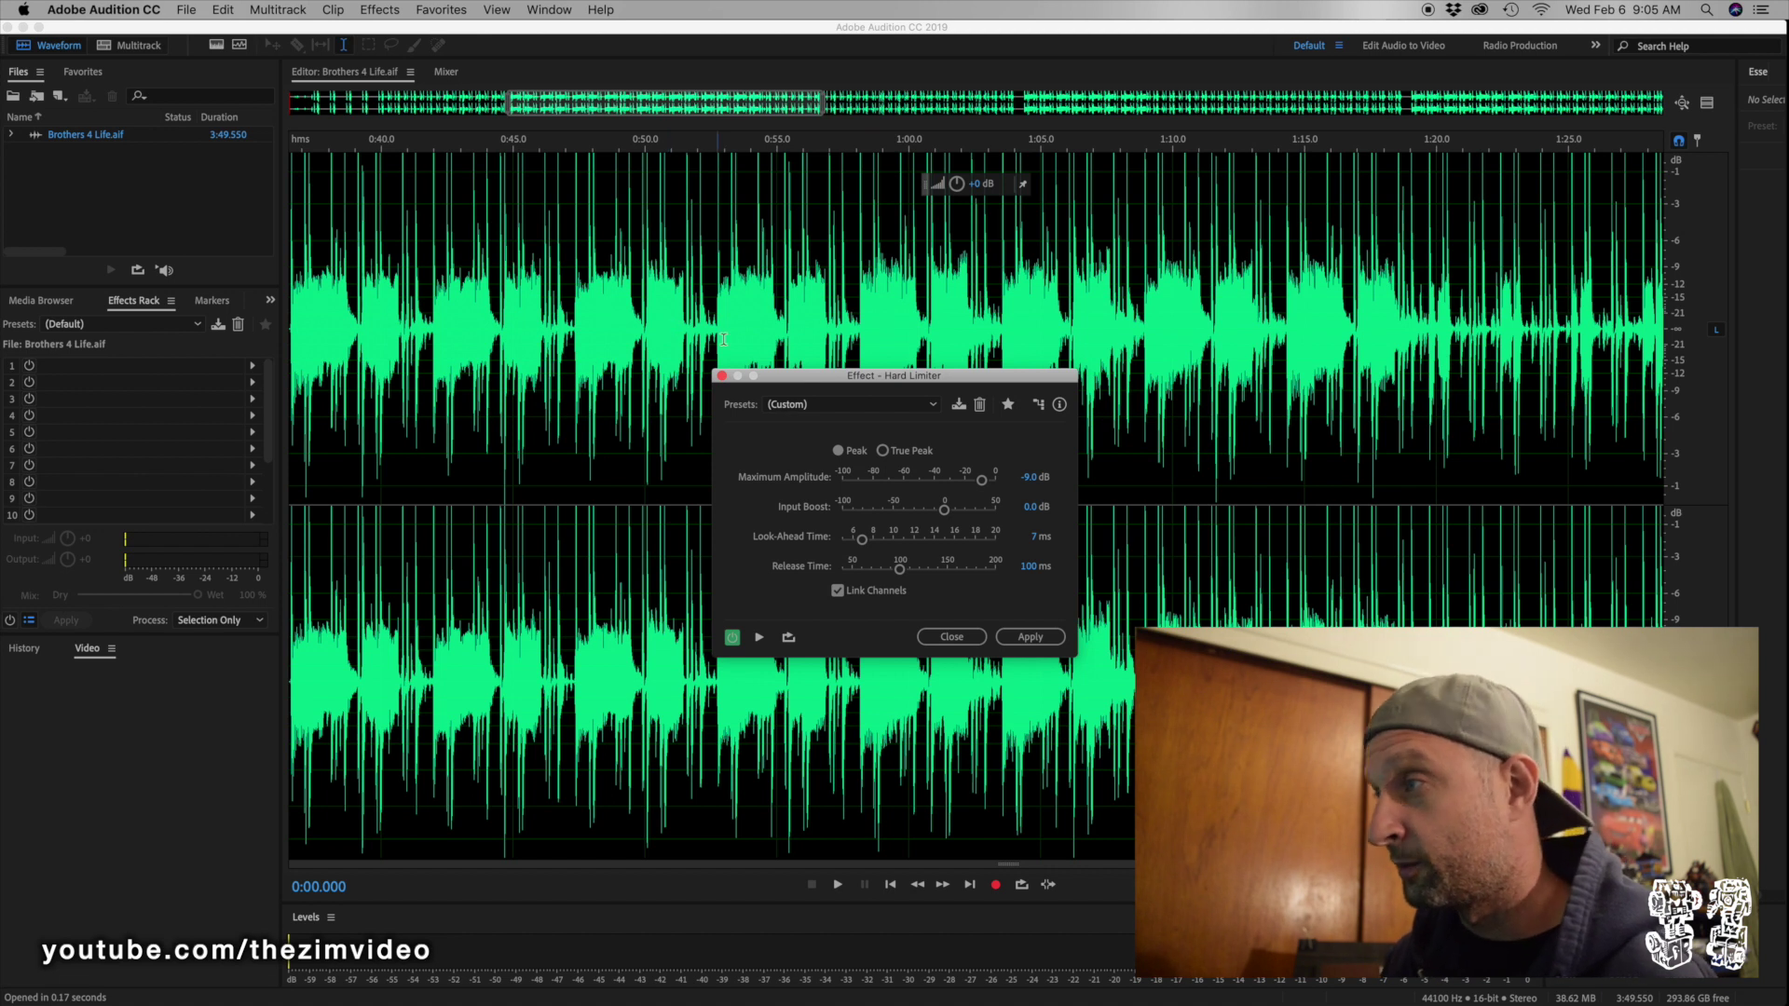
pyautogui.click(1031, 477)
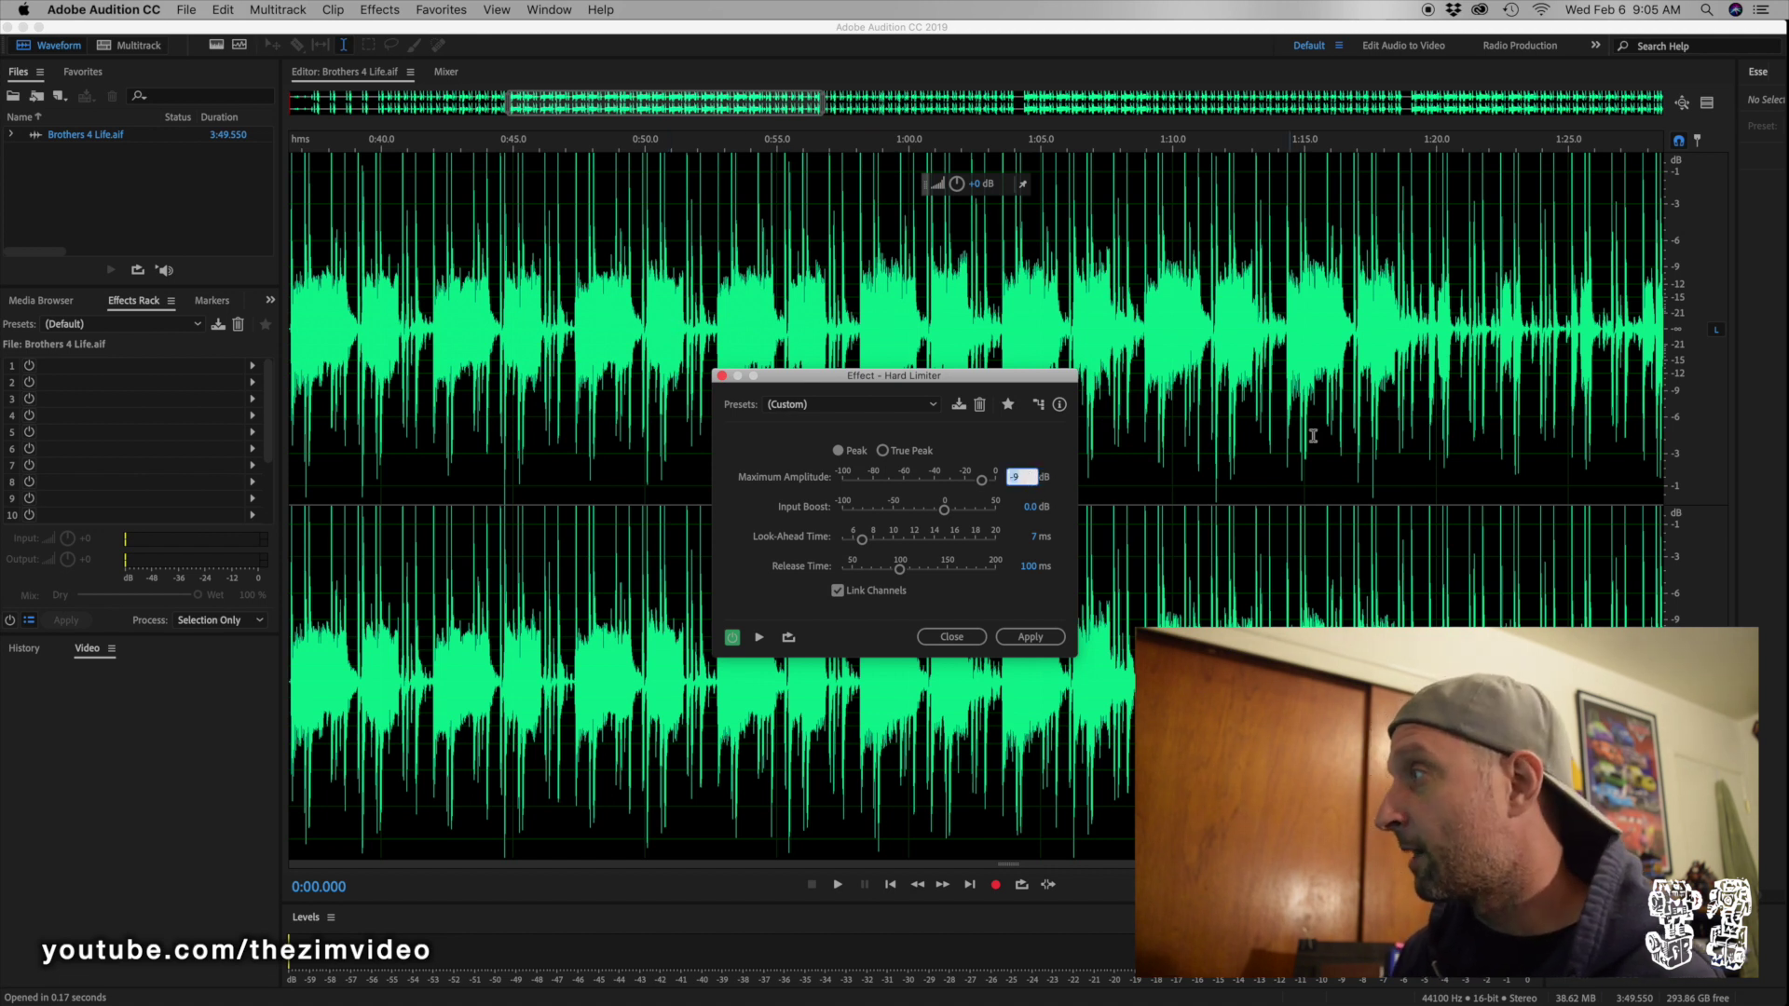
pyautogui.click(722, 377)
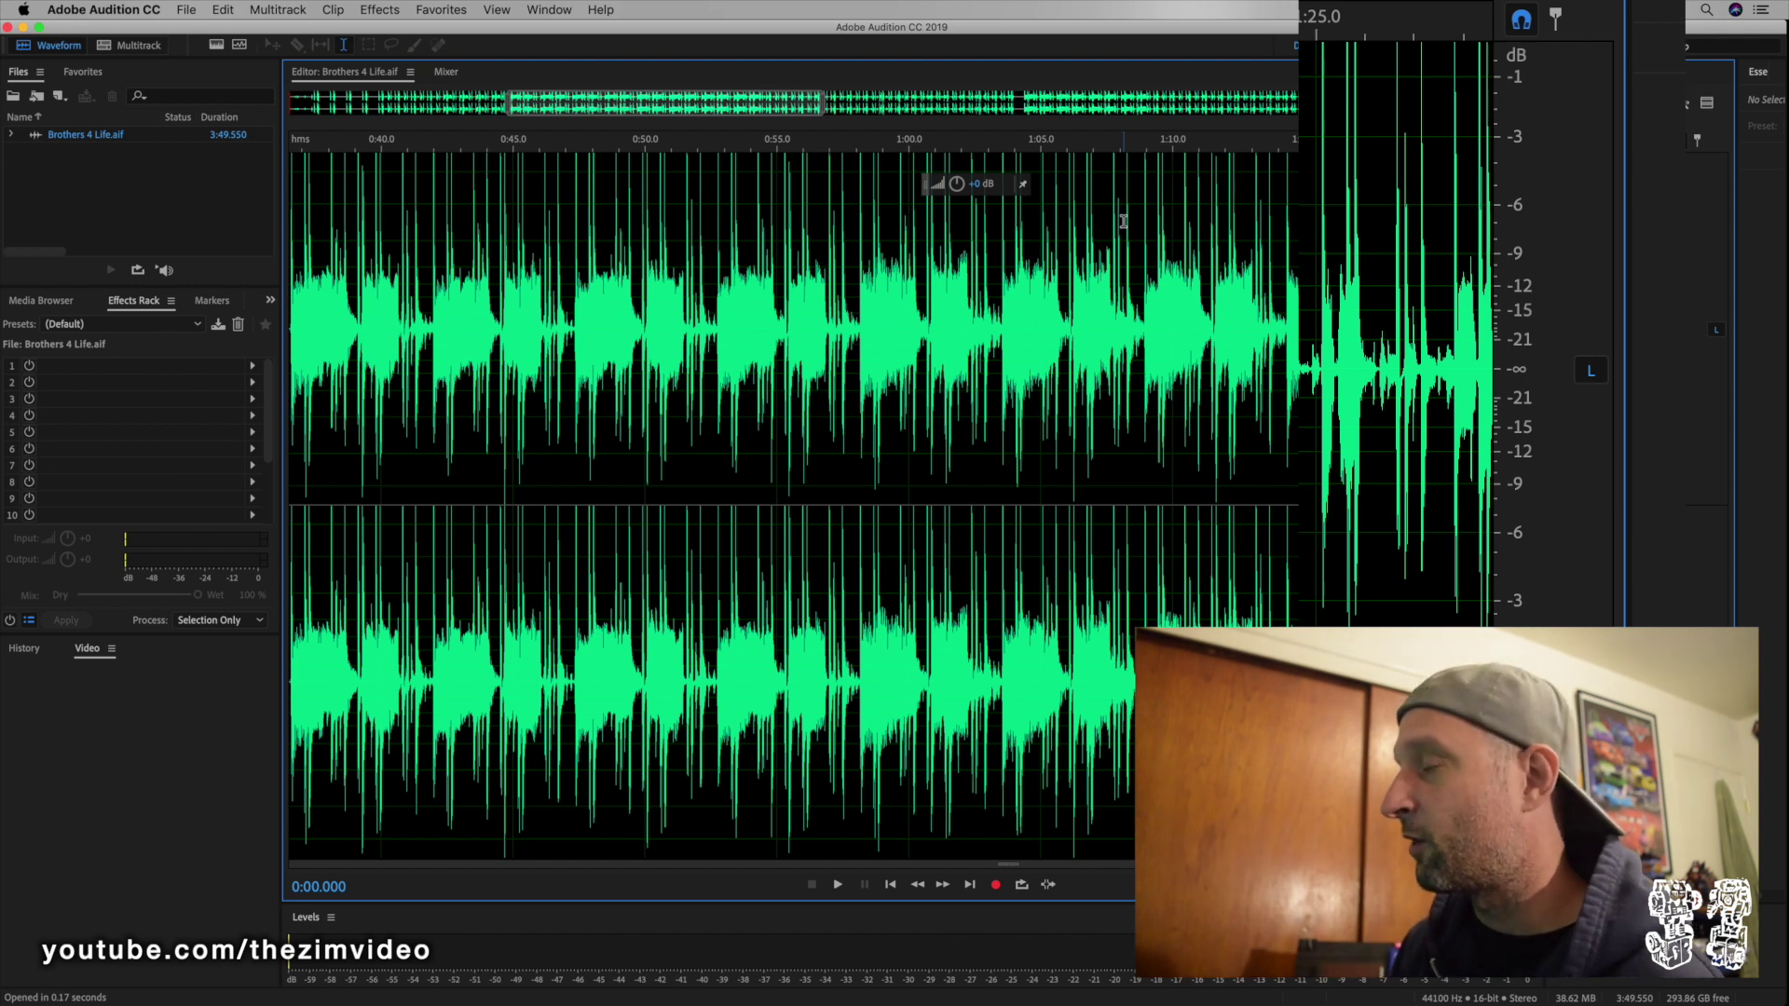
pyautogui.hscroll(3, 1302, 253)
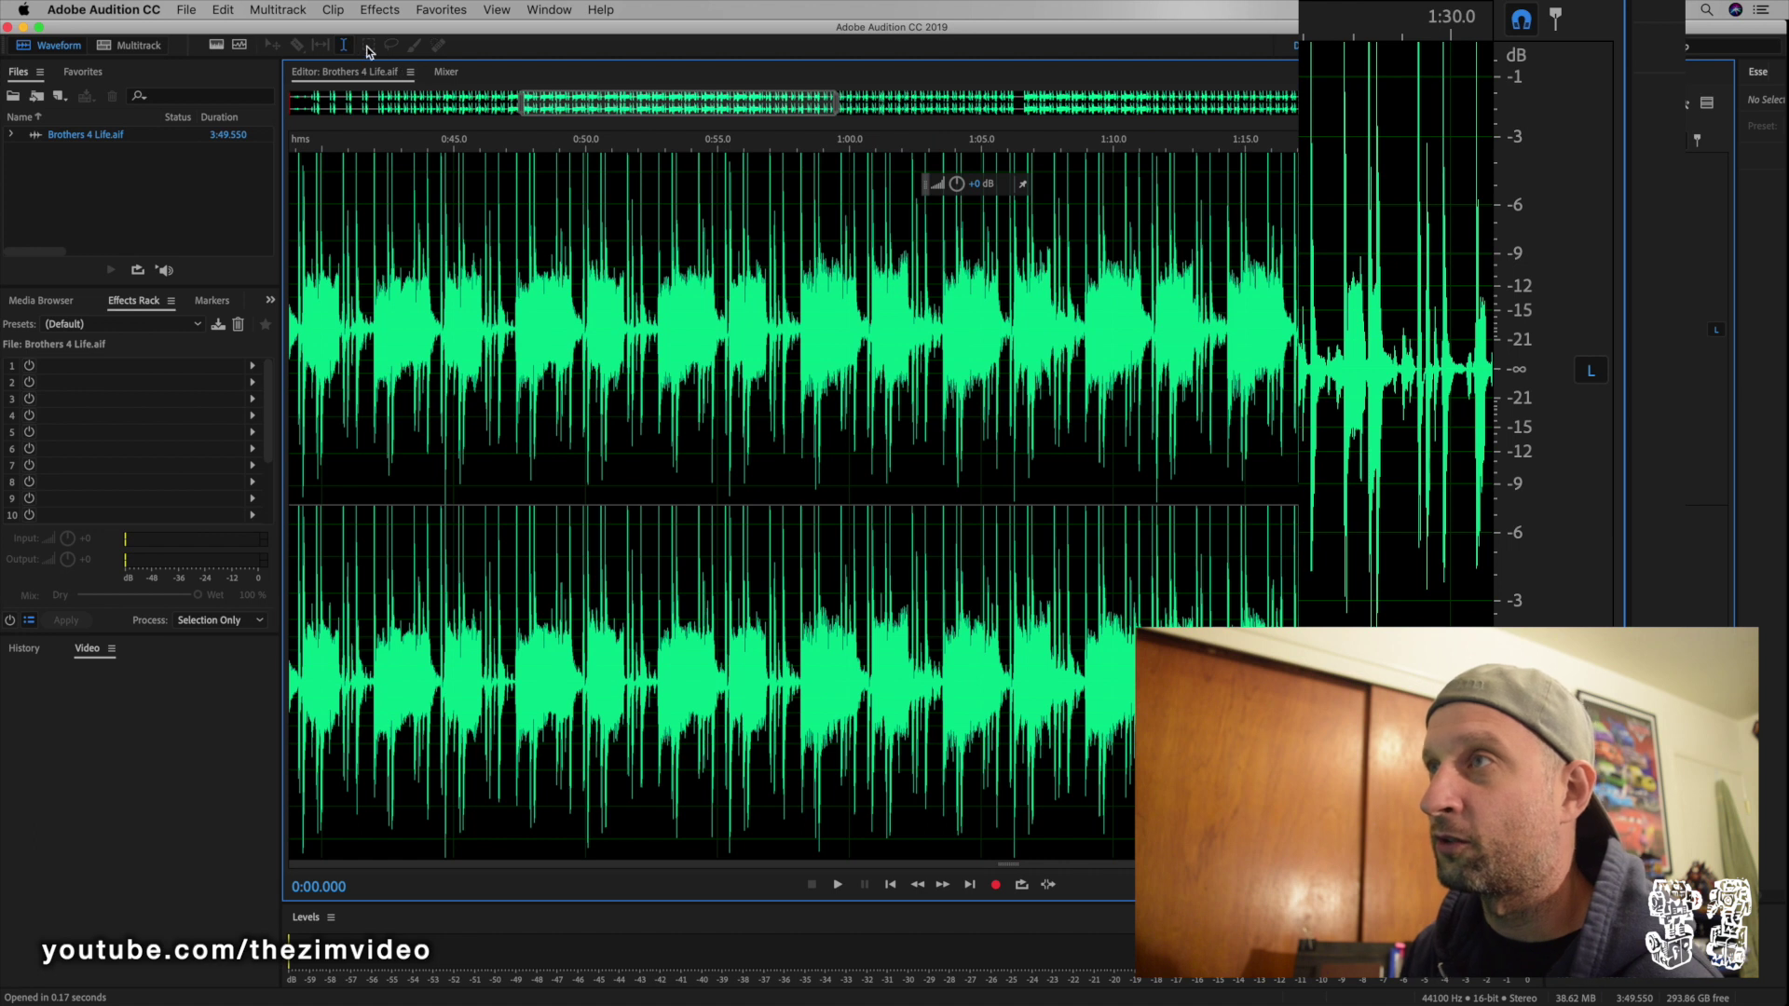
pyautogui.click(380, 9)
# Apply the Hard Limiter with Maximum Amplitude -9 dB to Brothers 4 Life.aif
pyautogui.moveTo(476, 214)
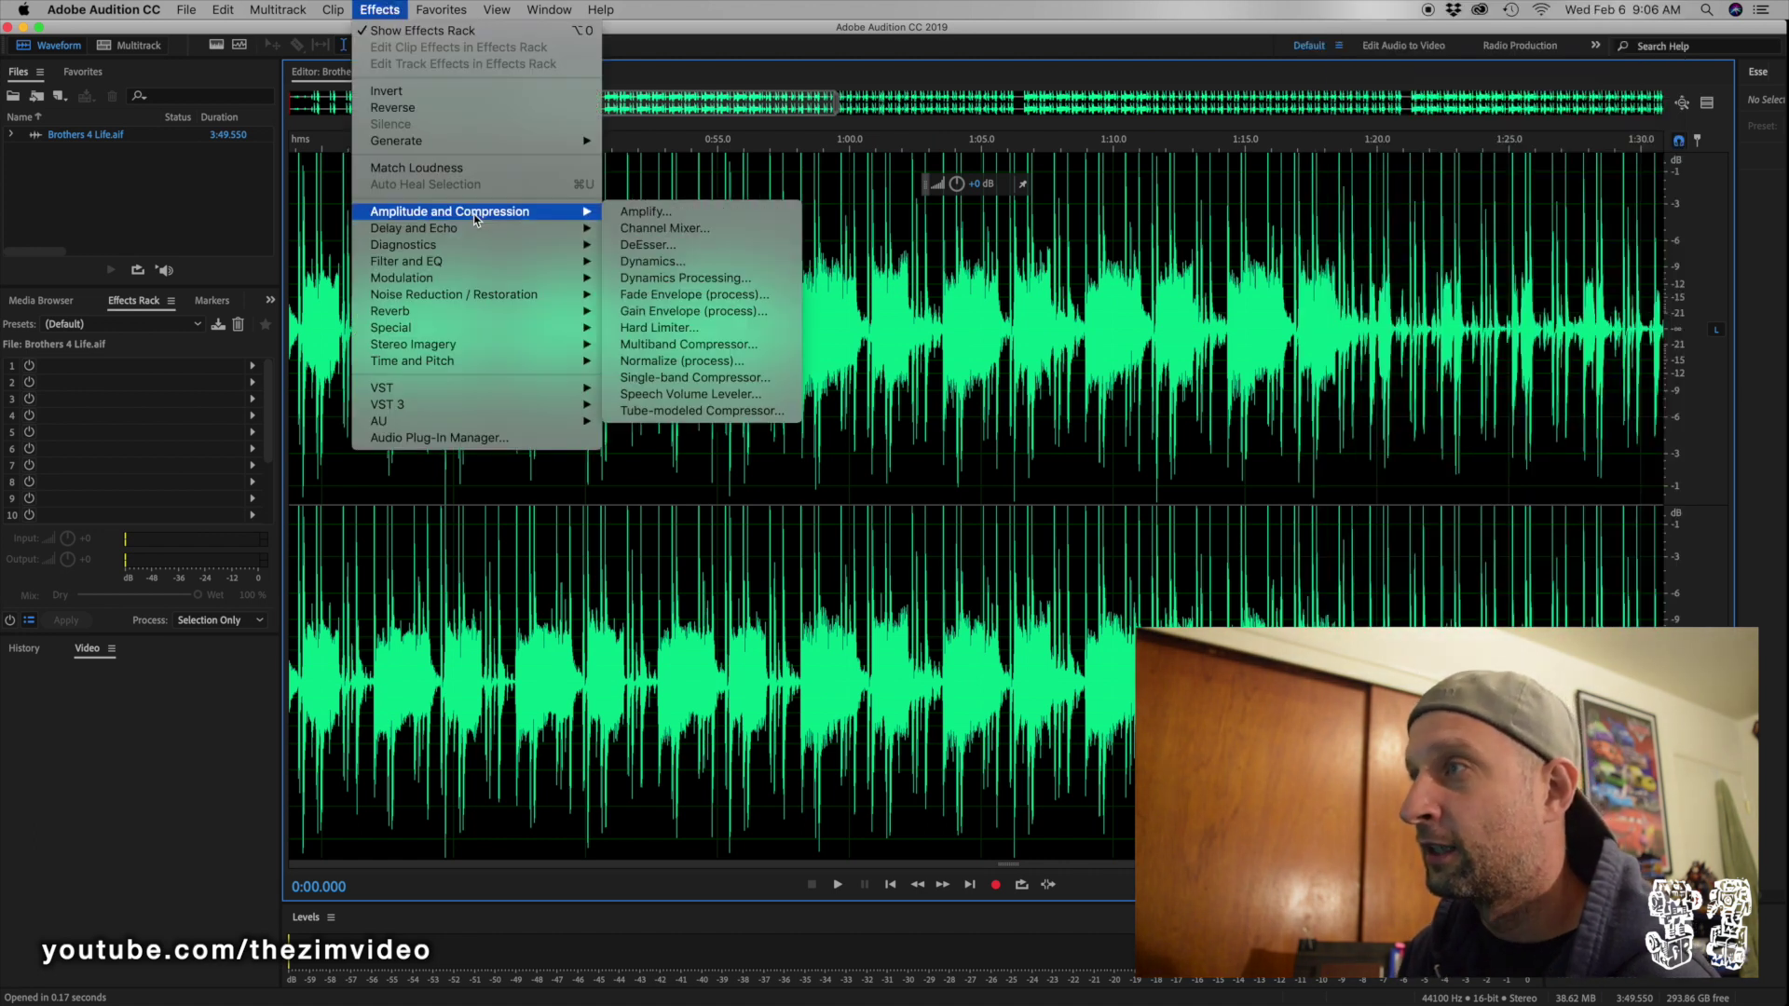
pyautogui.click(702, 325)
pyautogui.click(1030, 477)
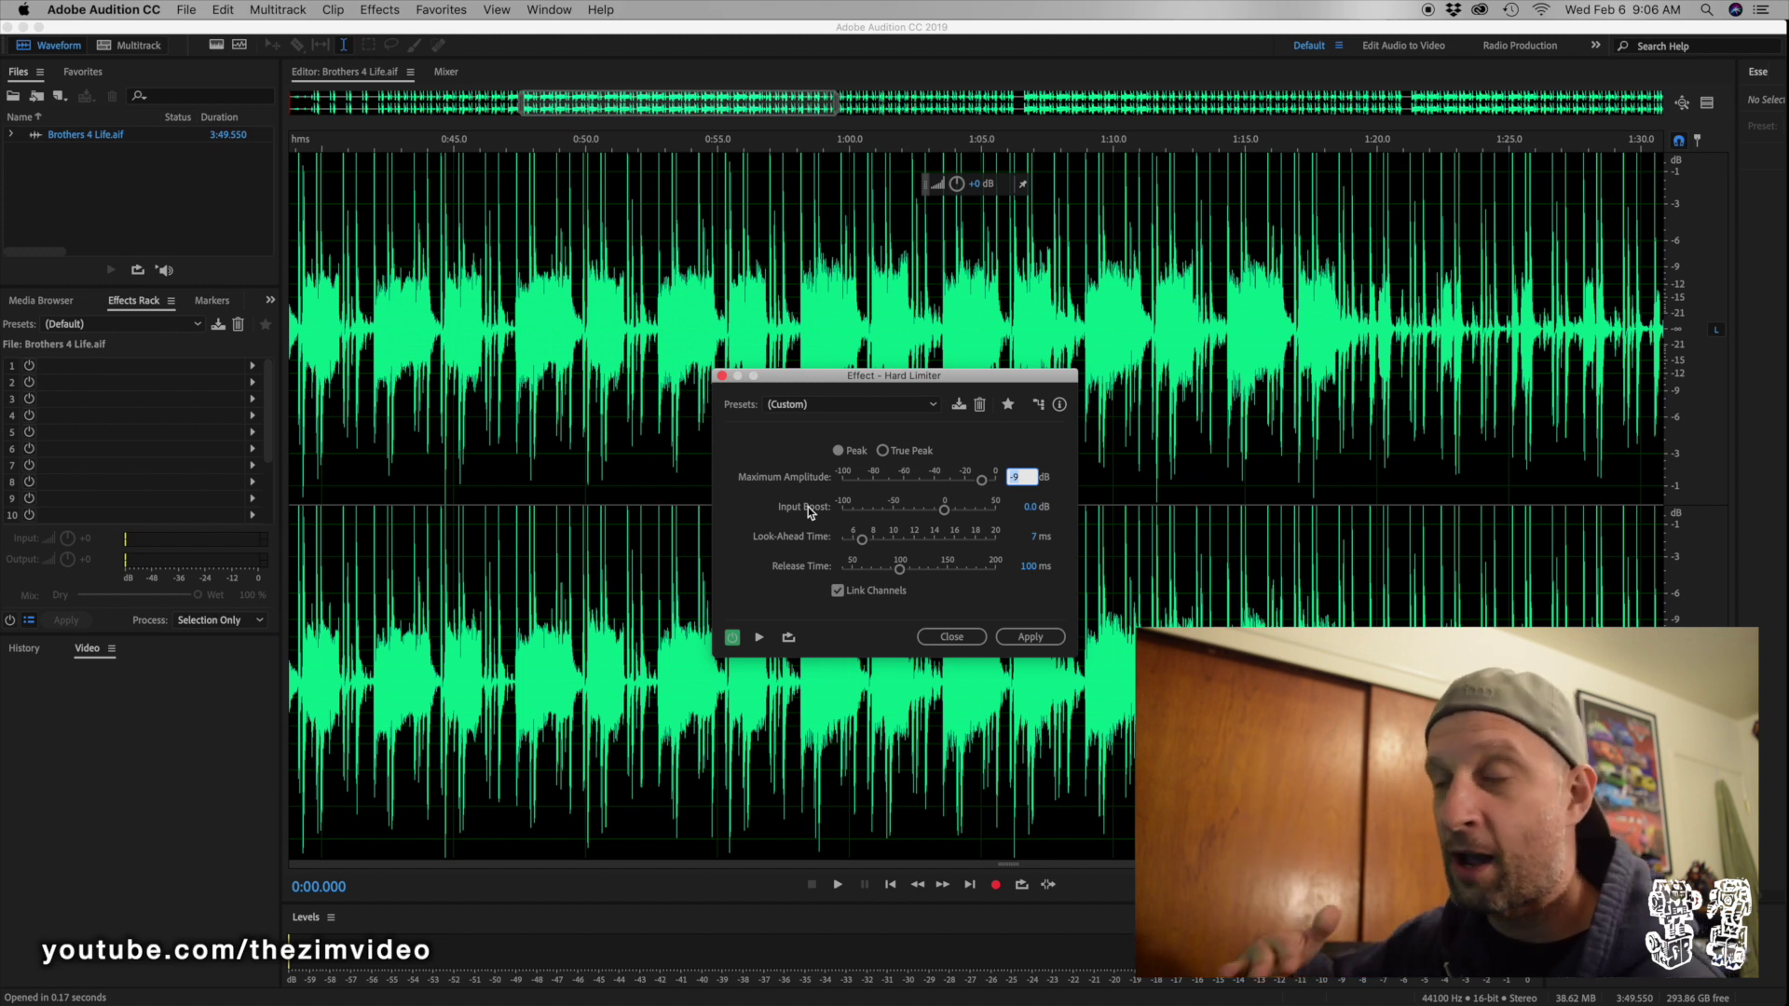
pyautogui.click(1030, 636)
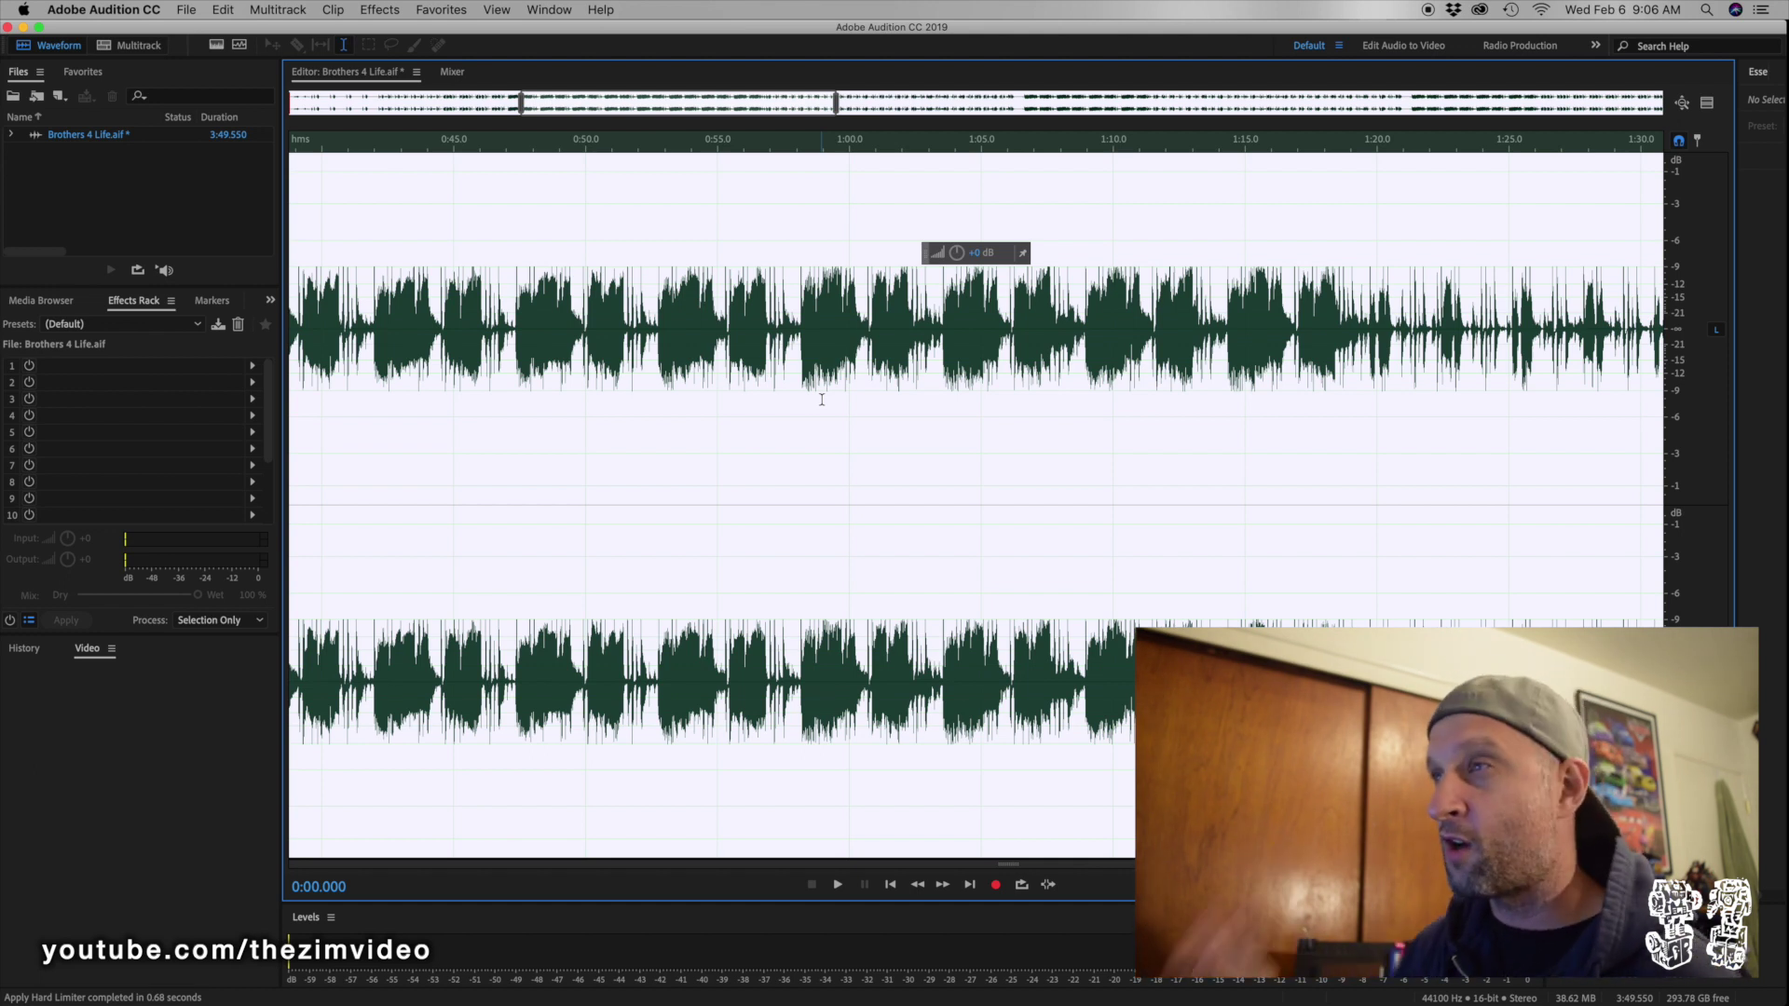
# Apply Normalize (process) at 100 % to the limited Brothers 4 Life track
pyautogui.click(372, 13)
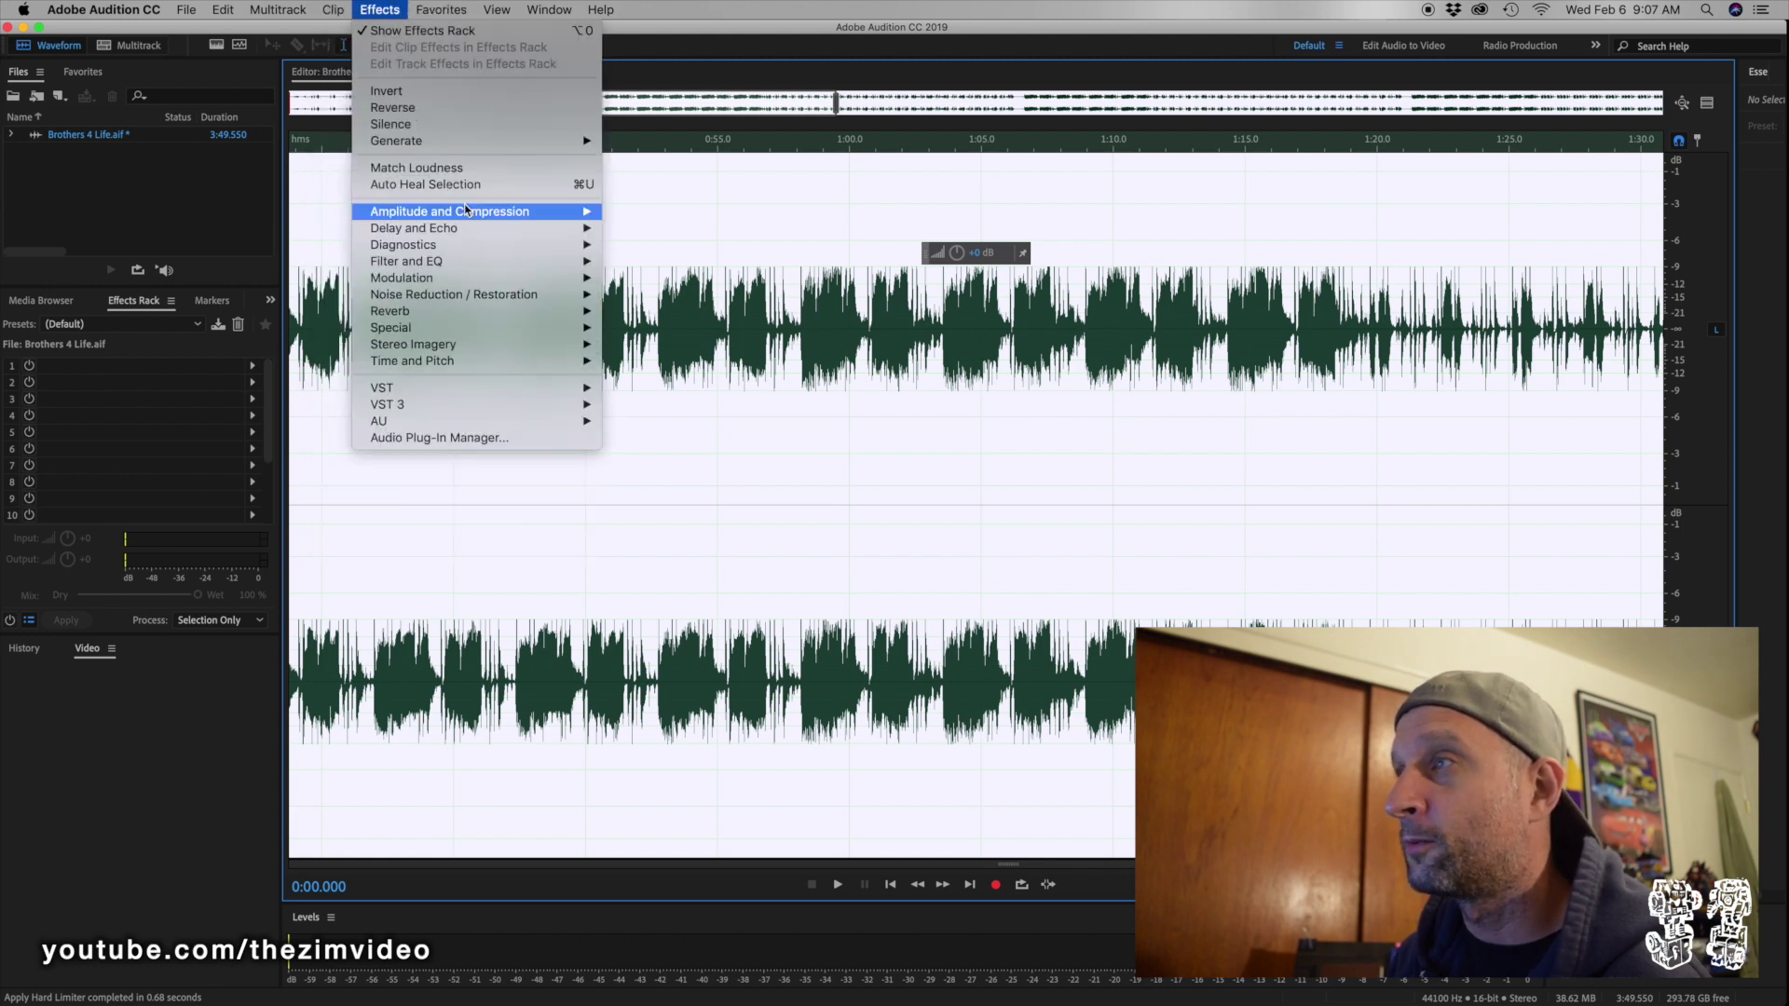
pyautogui.moveTo(467, 210)
pyautogui.click(691, 363)
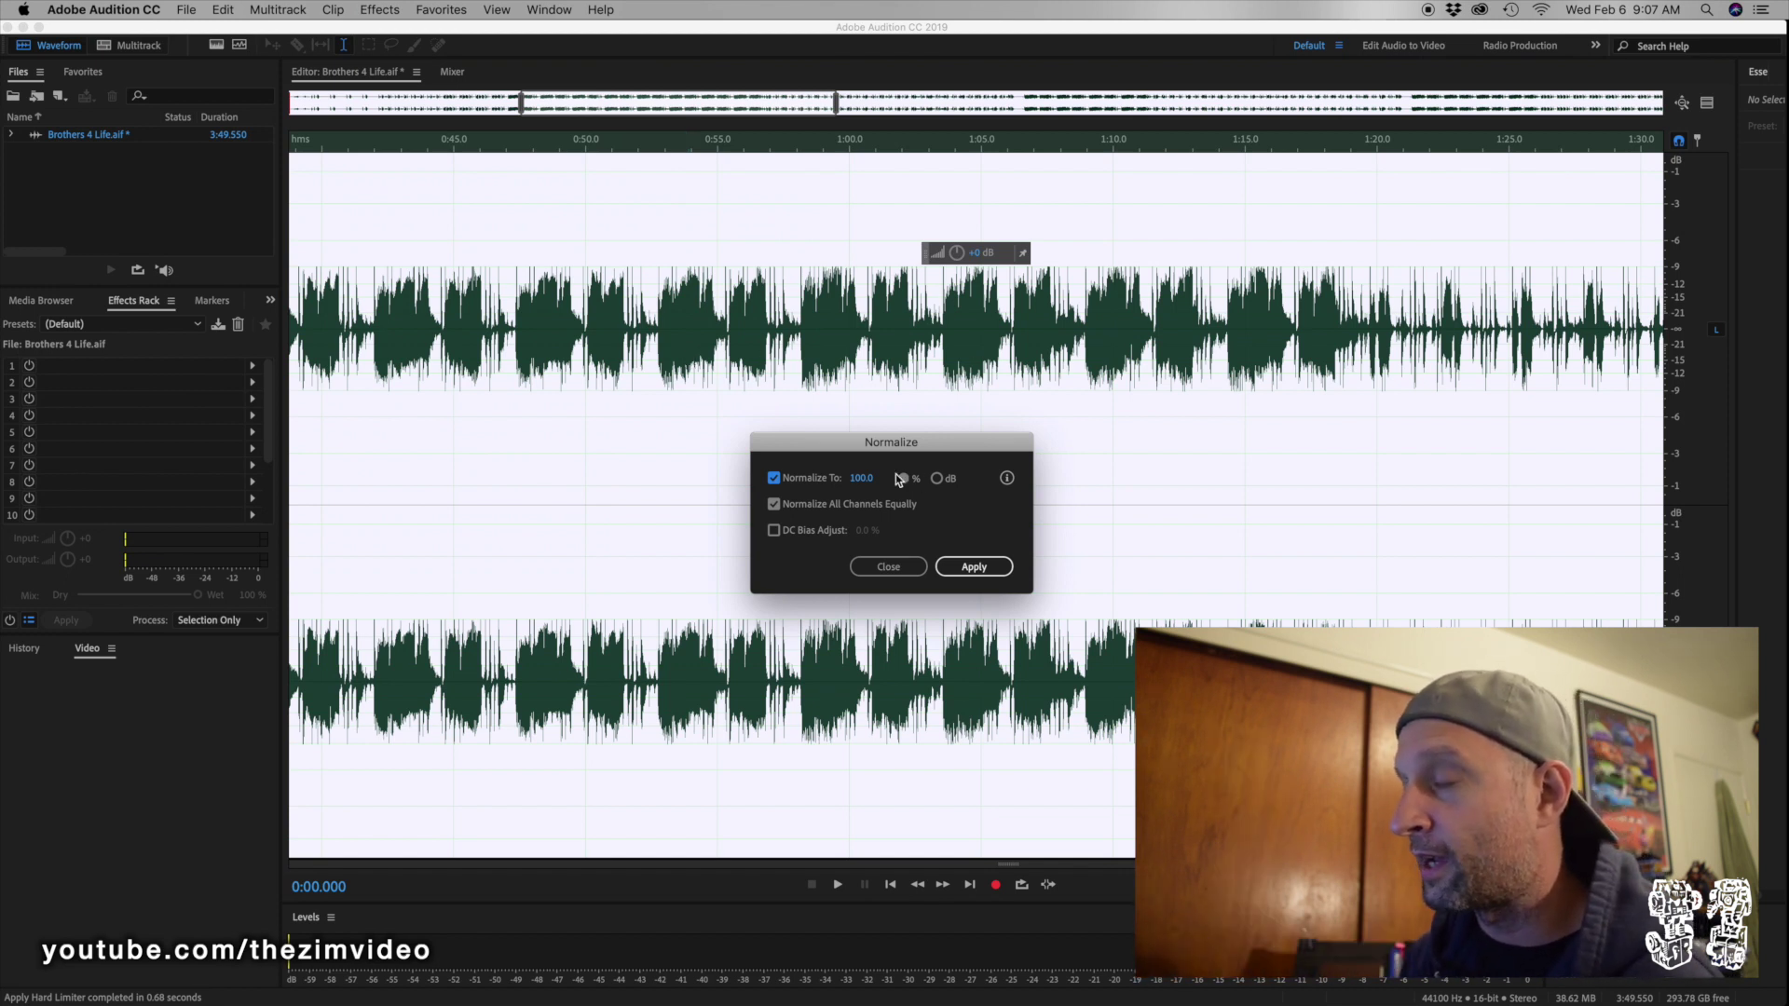
pyautogui.click(937, 478)
pyautogui.click(902, 478)
pyautogui.click(974, 566)
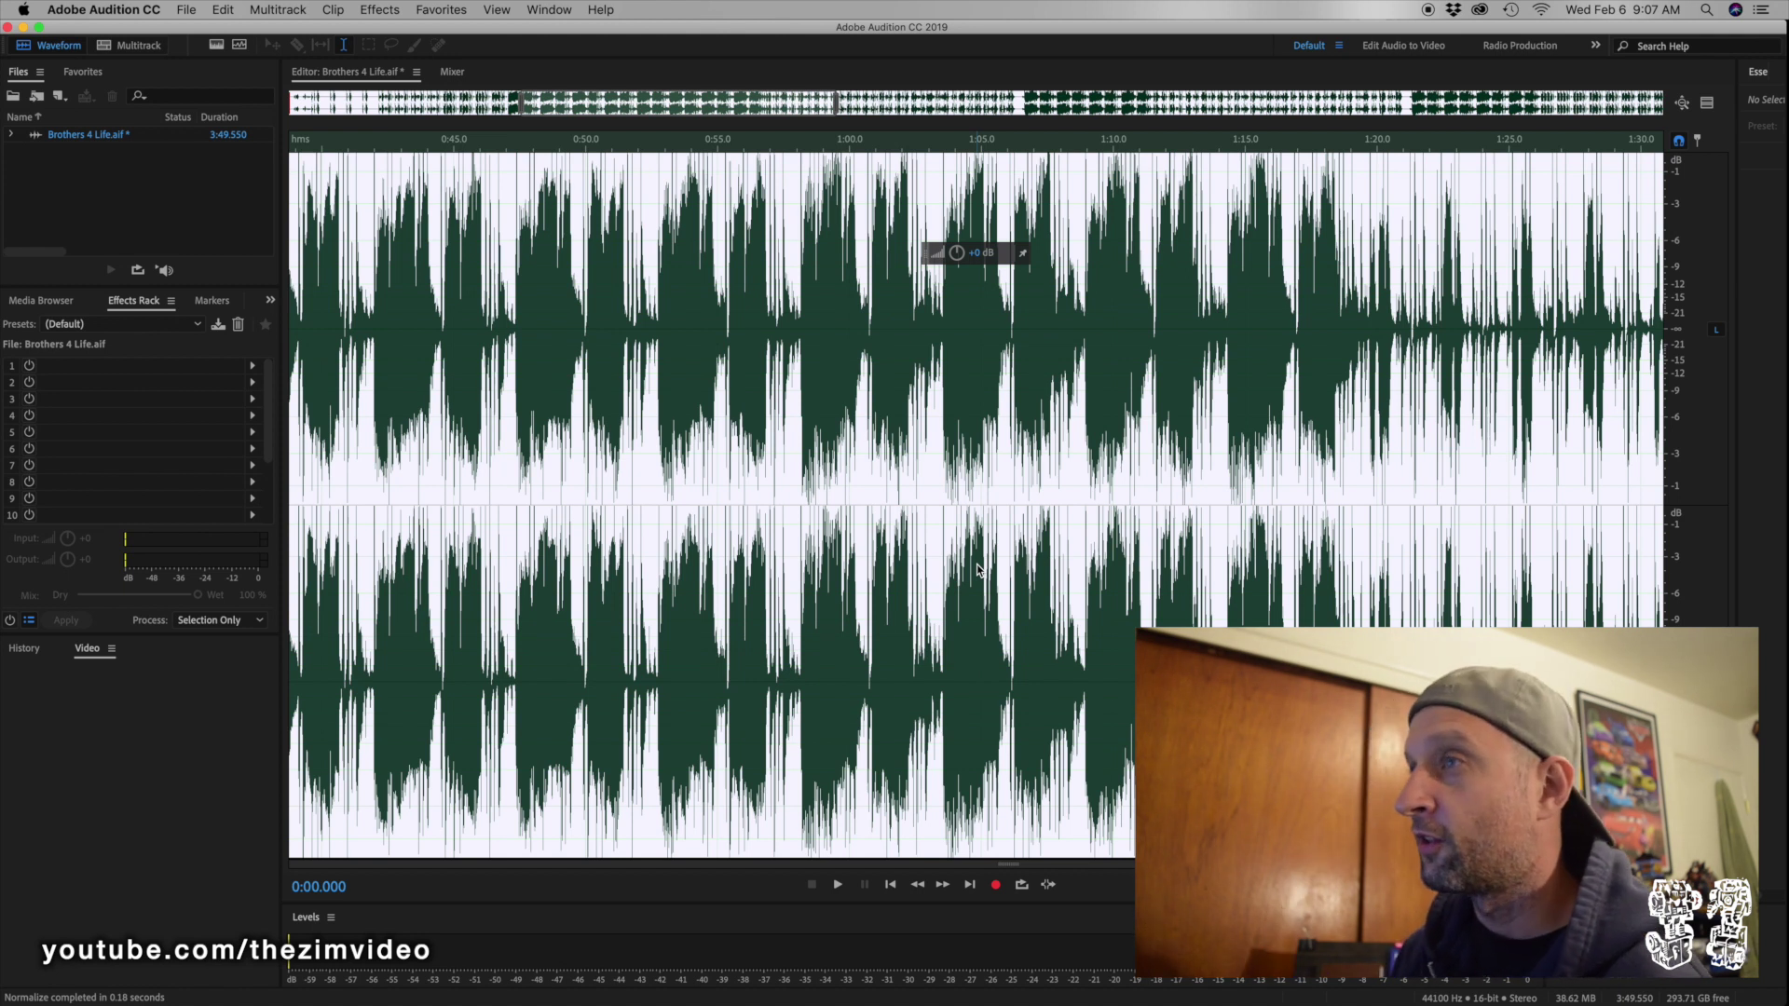
pyautogui.click(183, 11)
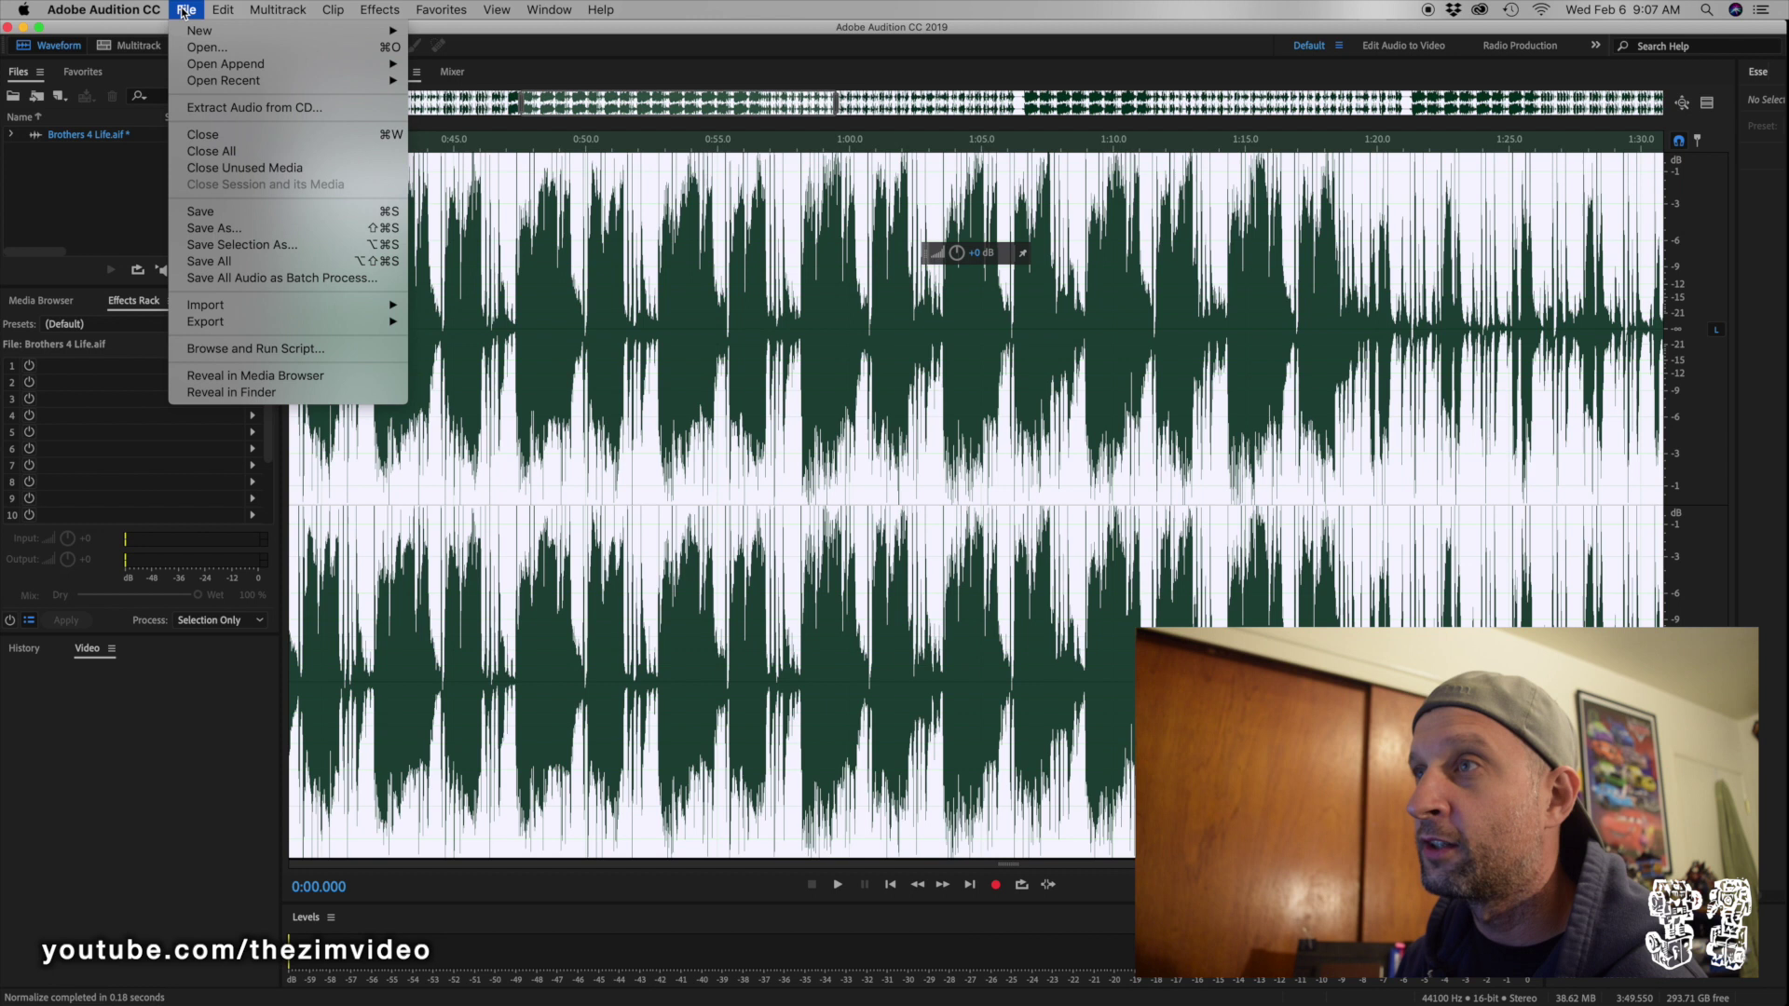
# Save As Brothers 4 Life.mp3 in the same folder with Format set to MP3 Audio (*.mp3)
pyautogui.click(257, 229)
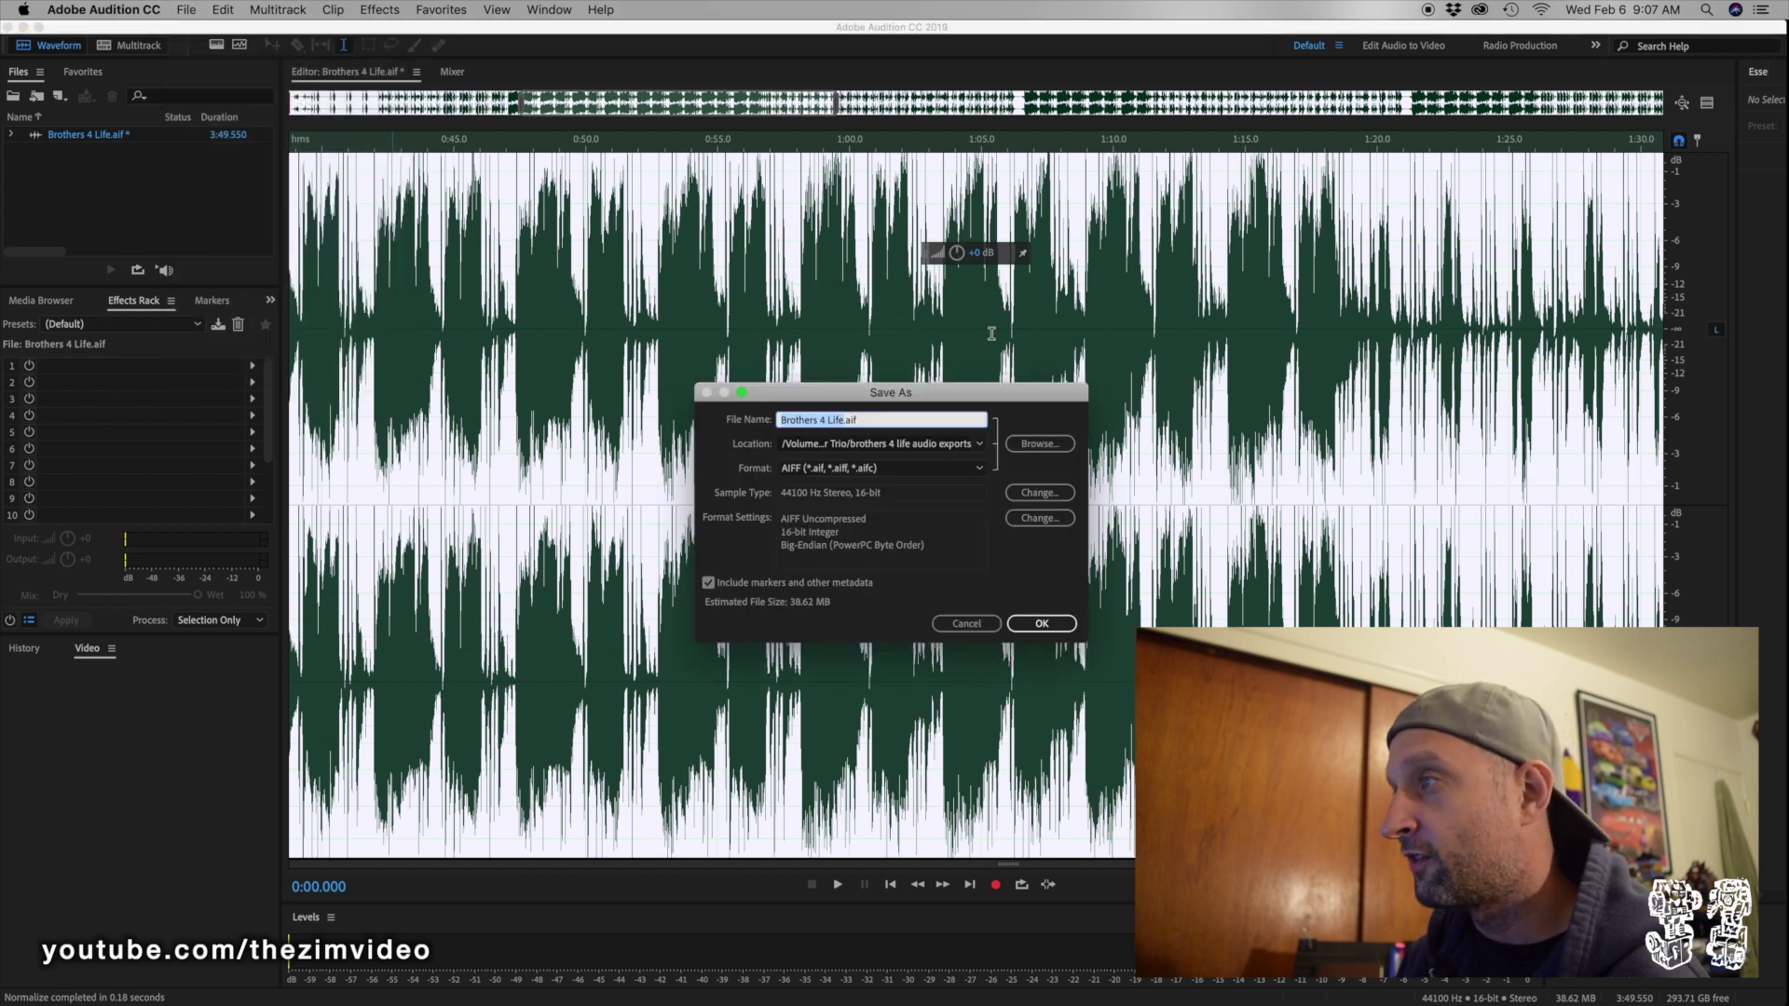
pyautogui.click(980, 444)
pyautogui.click(980, 456)
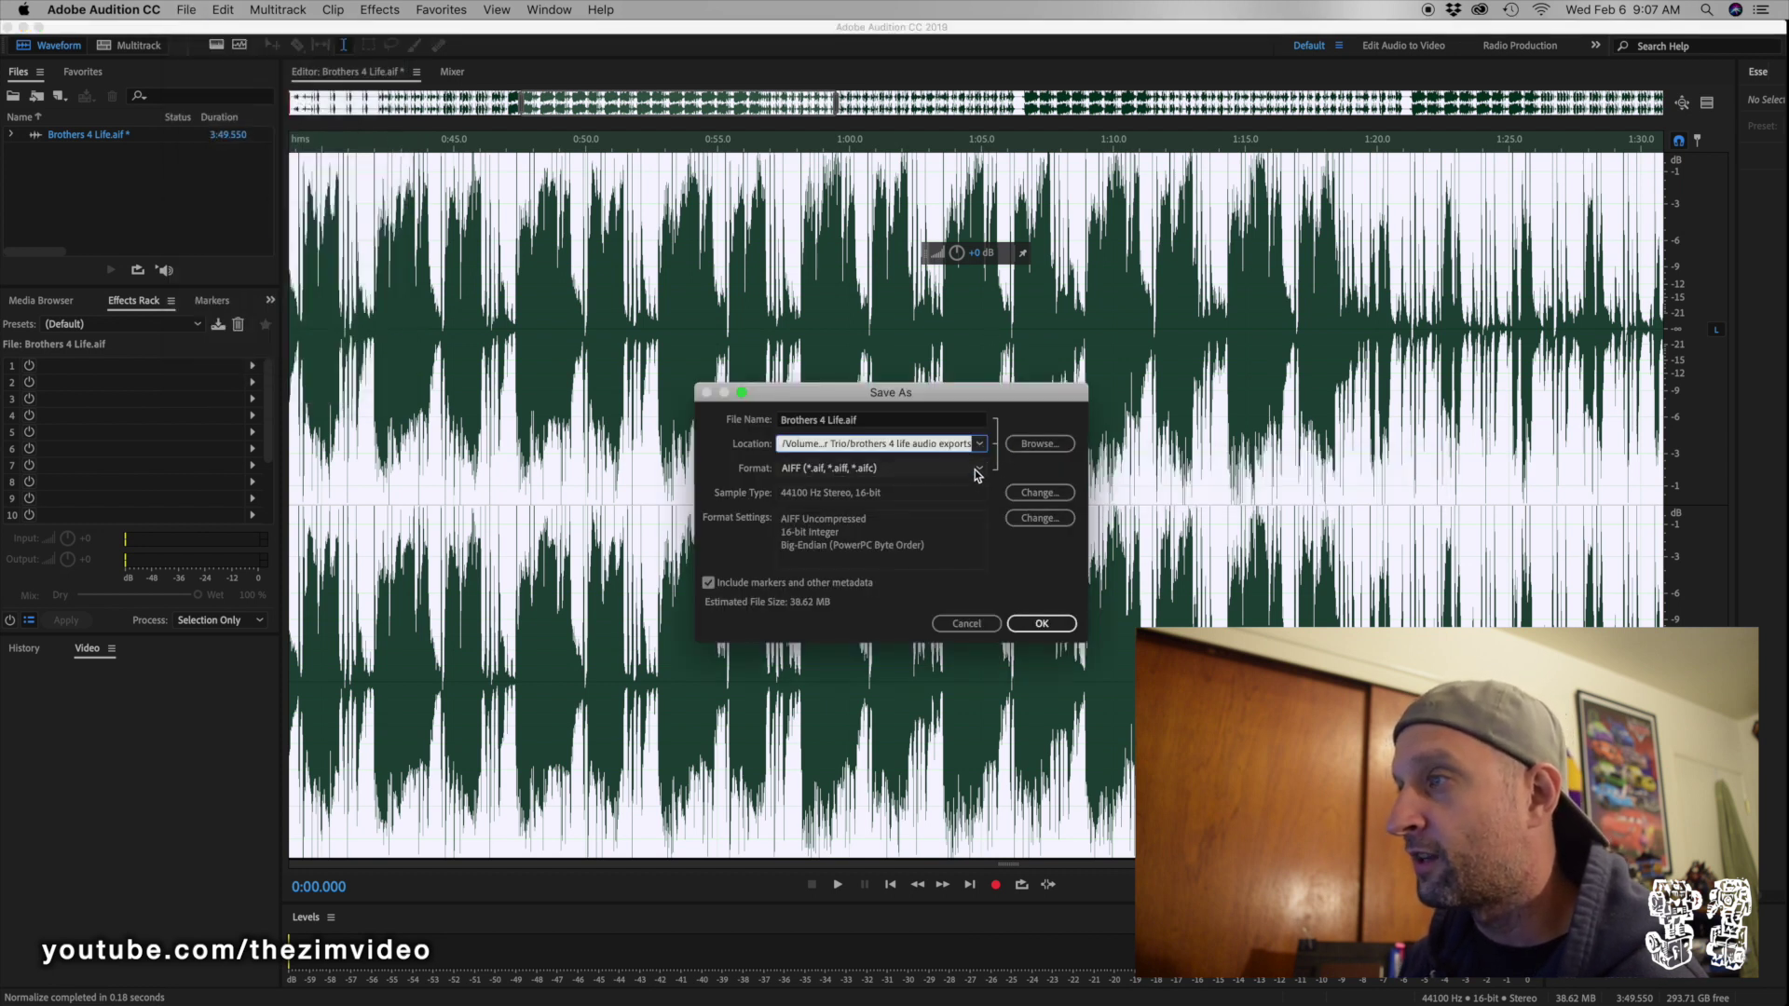
pyautogui.click(973, 468)
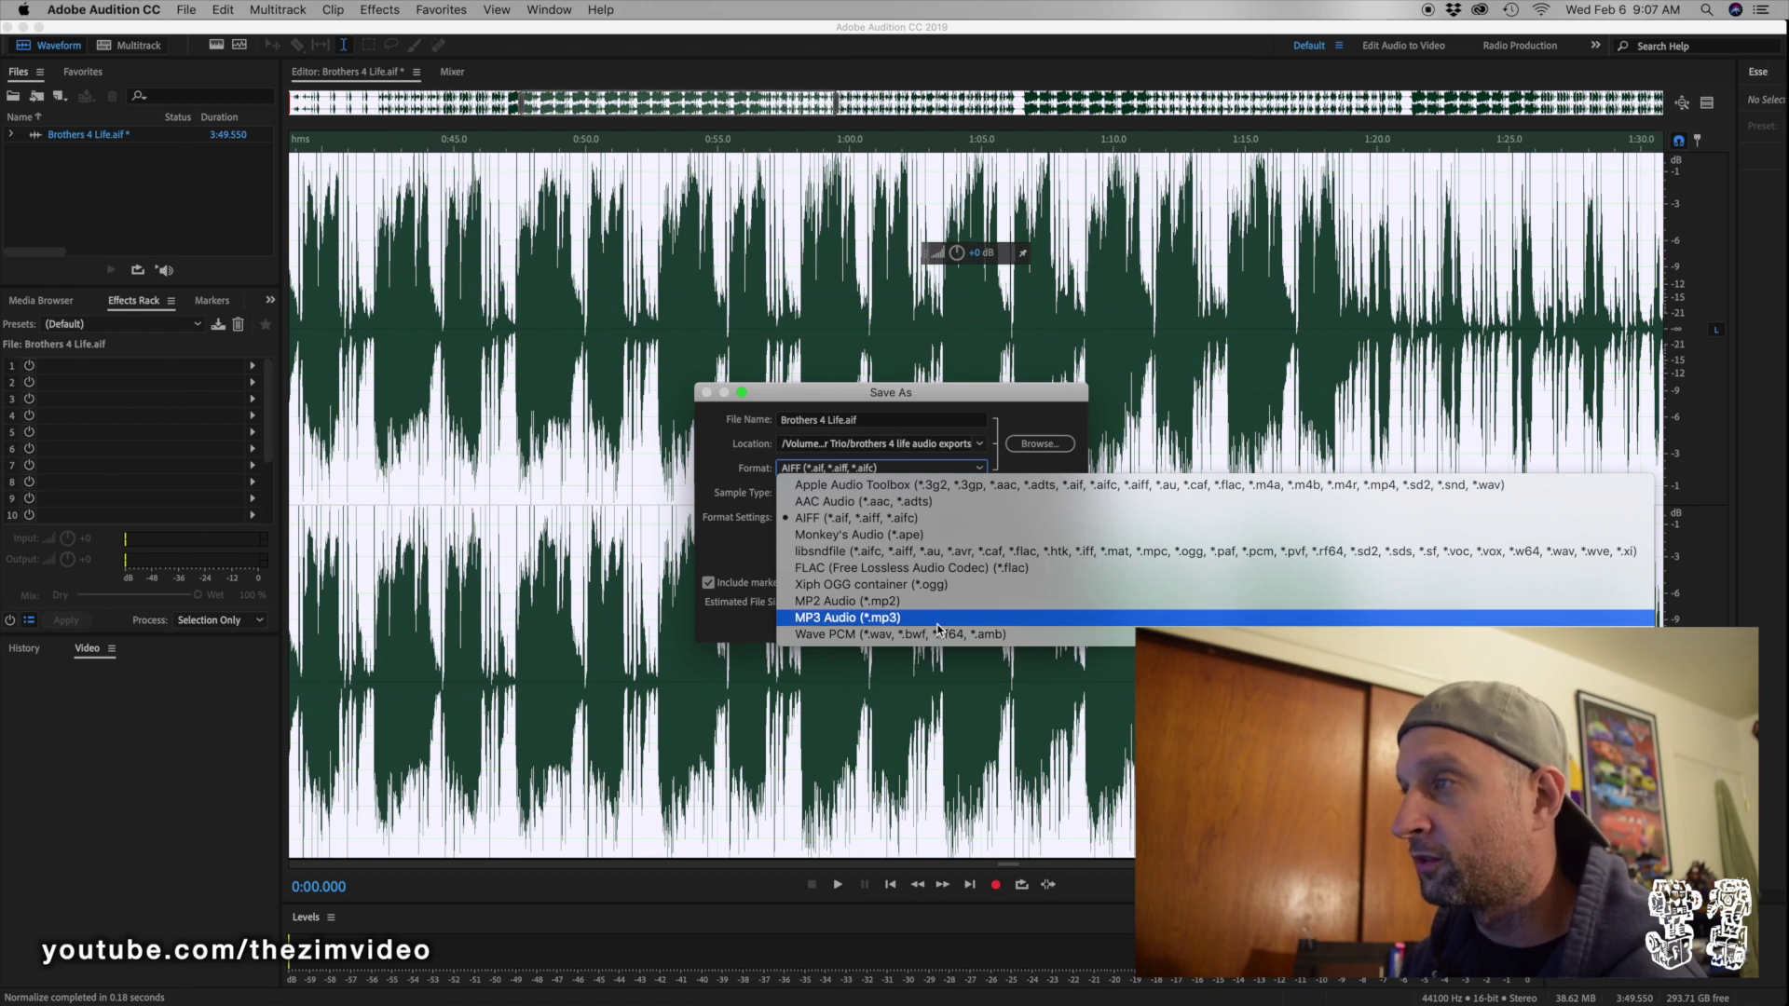
pyautogui.click(890, 620)
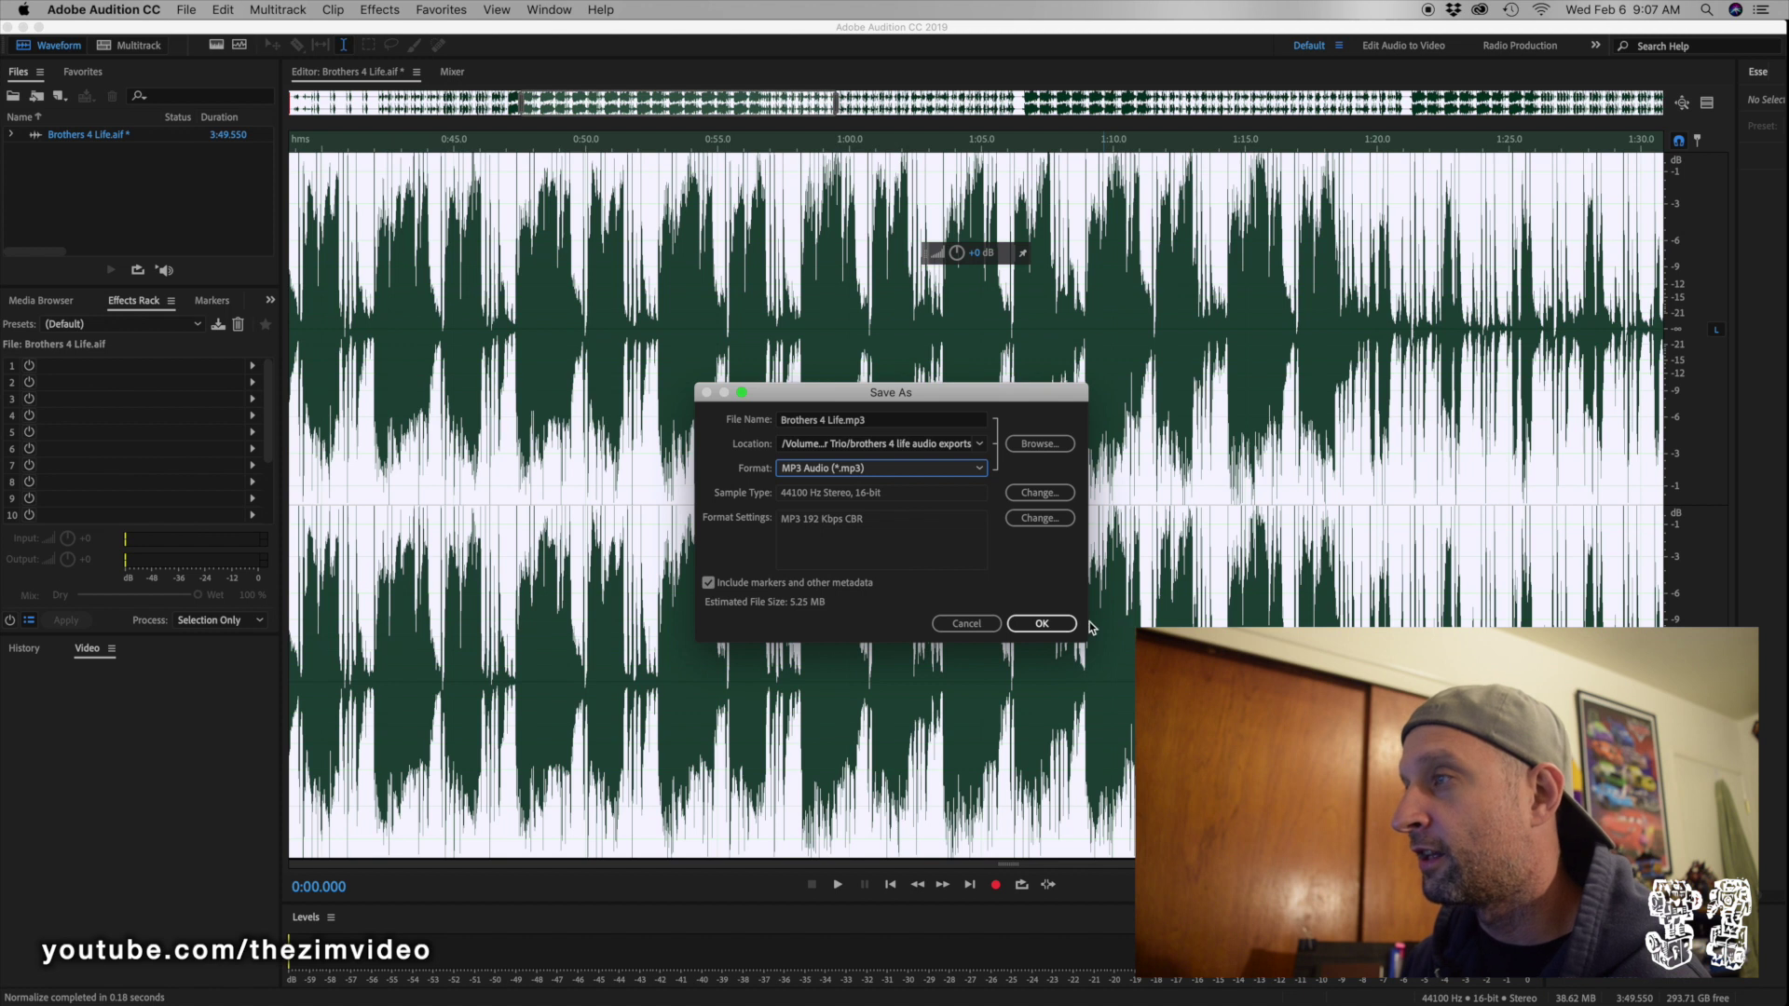